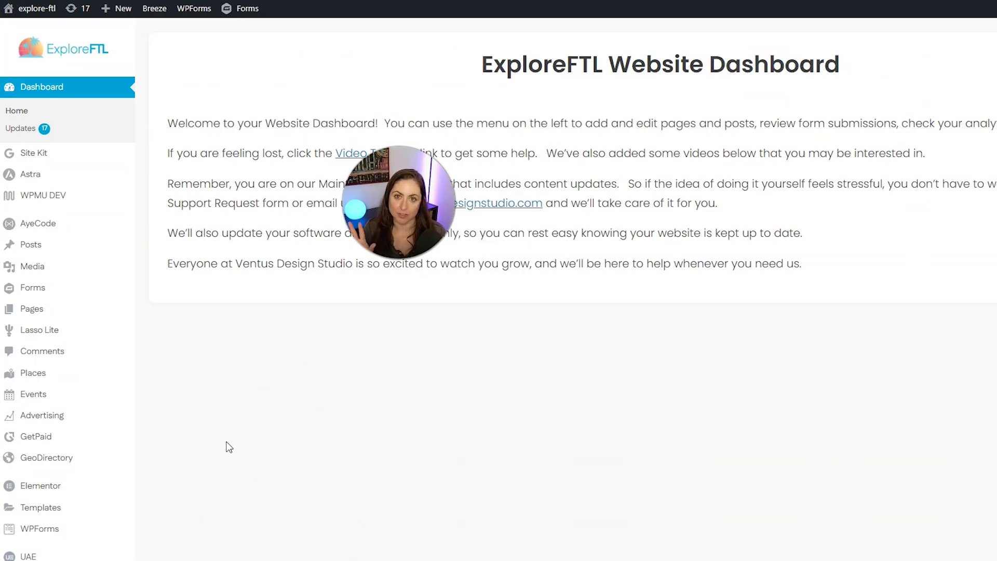
Step: Check 'Allow people to submit comments on new posts' in Discussion Settings and save changes
{"action": "scroll", "coordinate": [178, 444], "scroll_direction": "down", "scroll_amount": 3}
{"action": "mouse_move", "coordinate": [62, 491]}
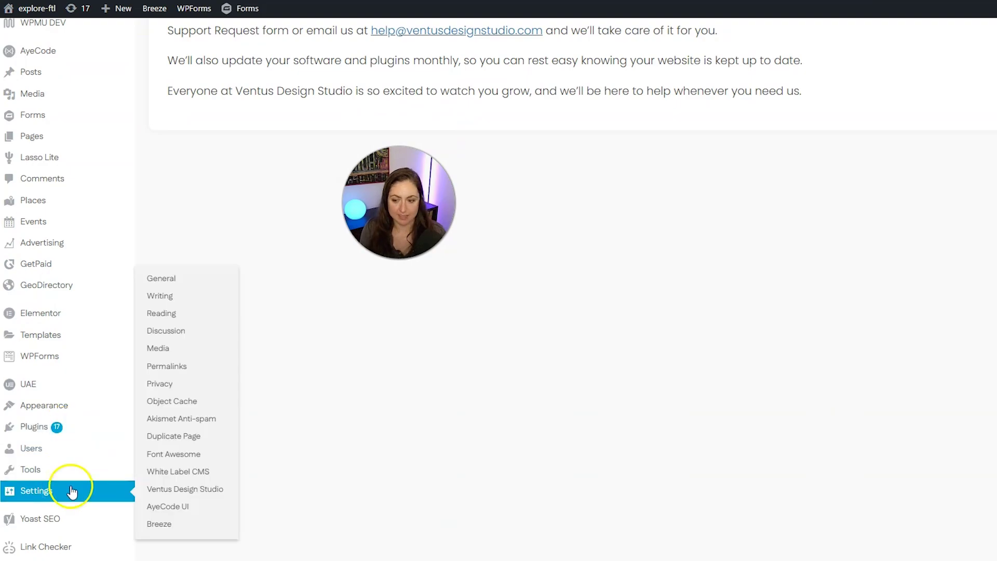
{"action": "left_click", "coordinate": [190, 337]}
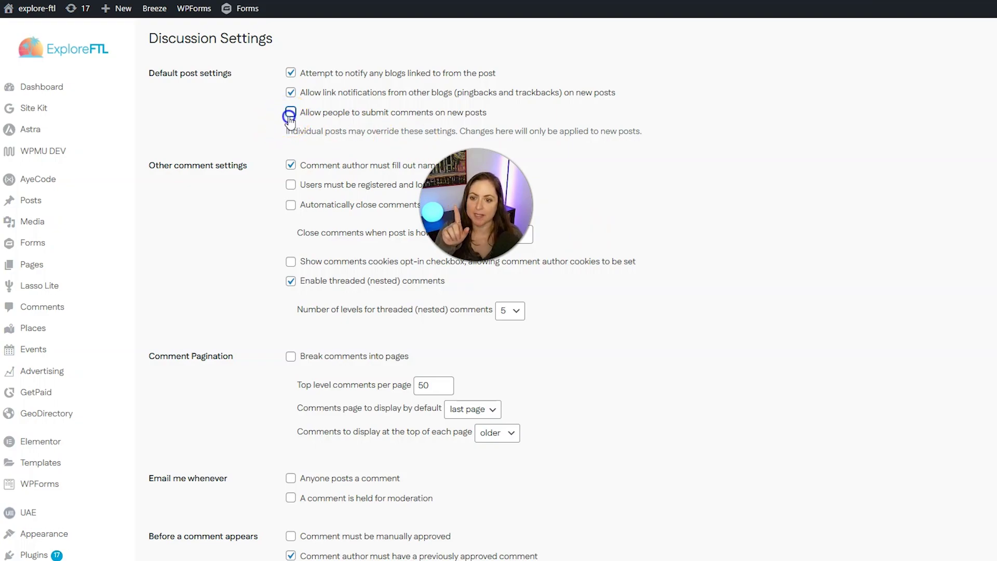
{"action": "left_click", "coordinate": [290, 117]}
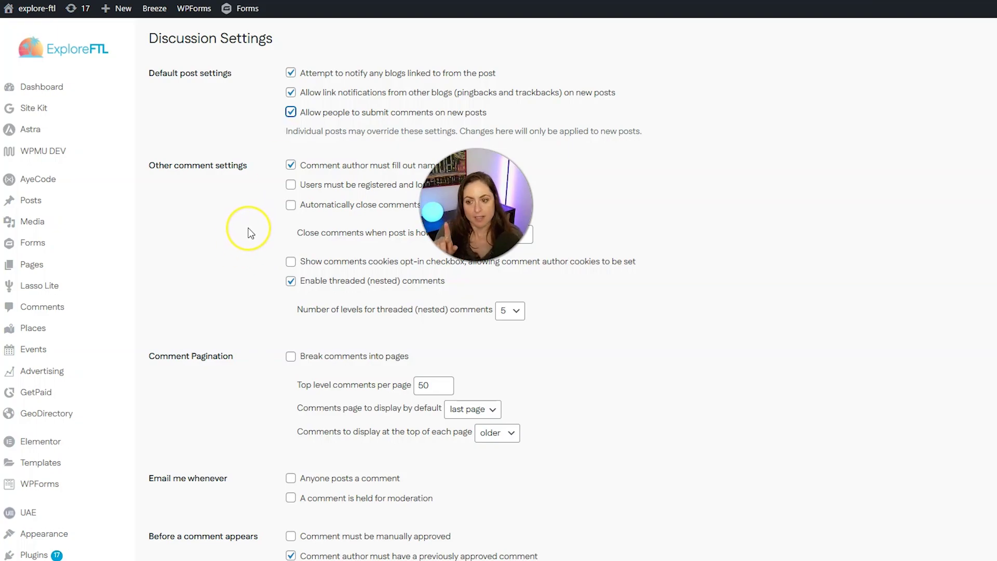
{"action": "scroll", "coordinate": [250, 232], "scroll_direction": "down", "scroll_amount": 5}
{"action": "scroll", "coordinate": [250, 232], "scroll_direction": "down", "scroll_amount": 13}
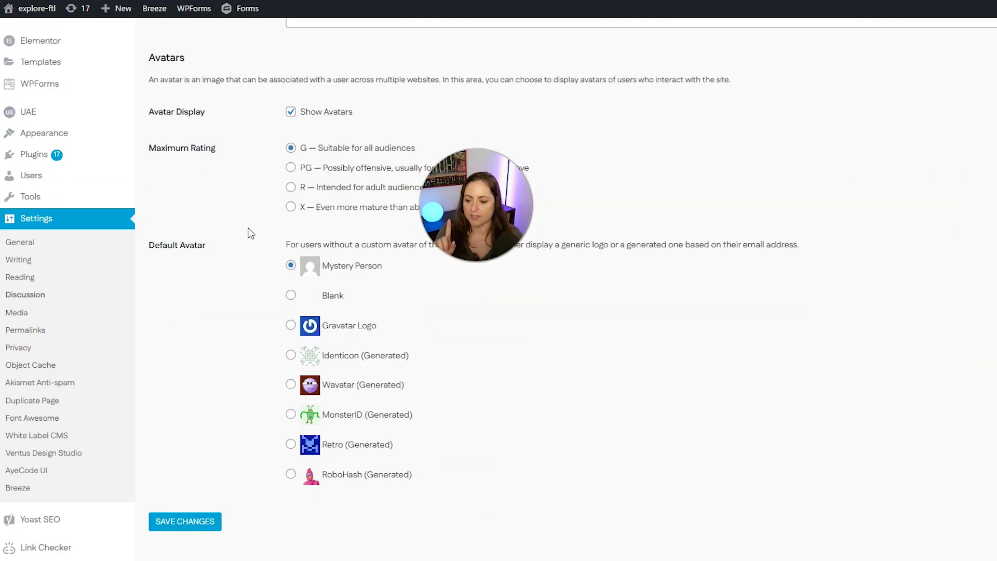
{"action": "left_click", "coordinate": [187, 522]}
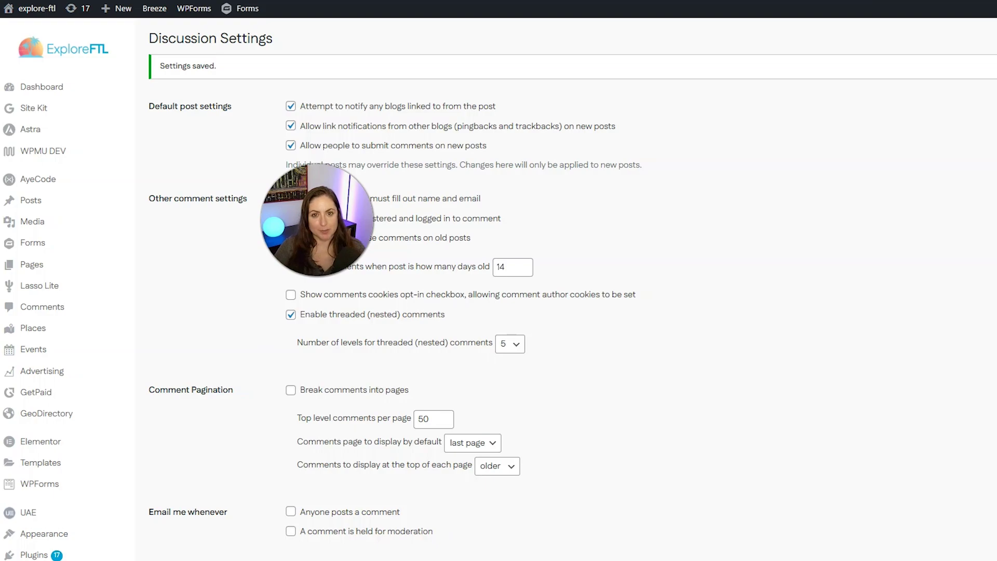
Step: Open the Single Post template #1835 from Theme Builder in the Elementor editor
{"action": "mouse_move", "coordinate": [102, 328]}
{"action": "scroll", "coordinate": [102, 330], "scroll_direction": "down", "scroll_amount": 1}
{"action": "scroll", "coordinate": [102, 329], "scroll_direction": "down", "scroll_amount": 3}
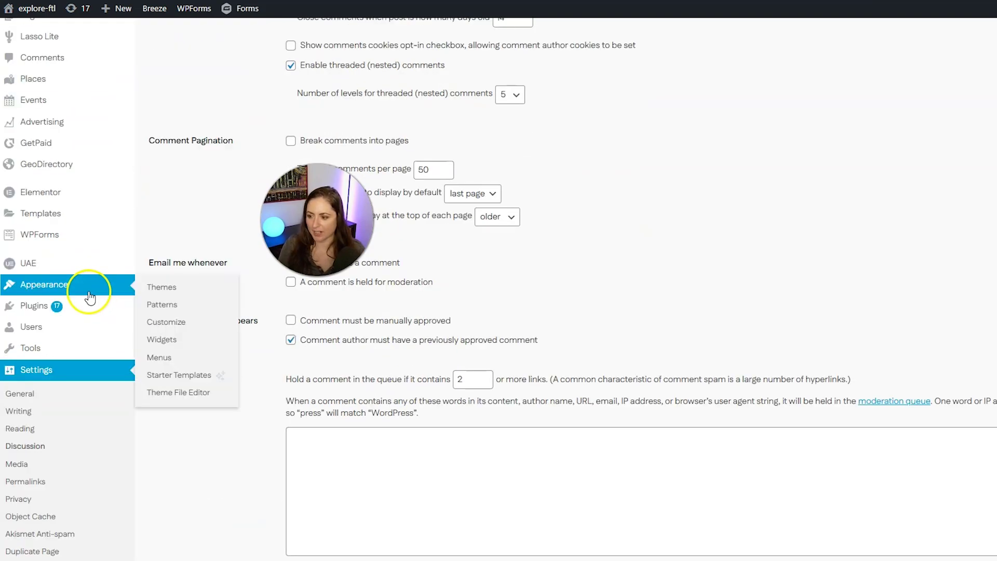
{"action": "mouse_move", "coordinate": [77, 212]}
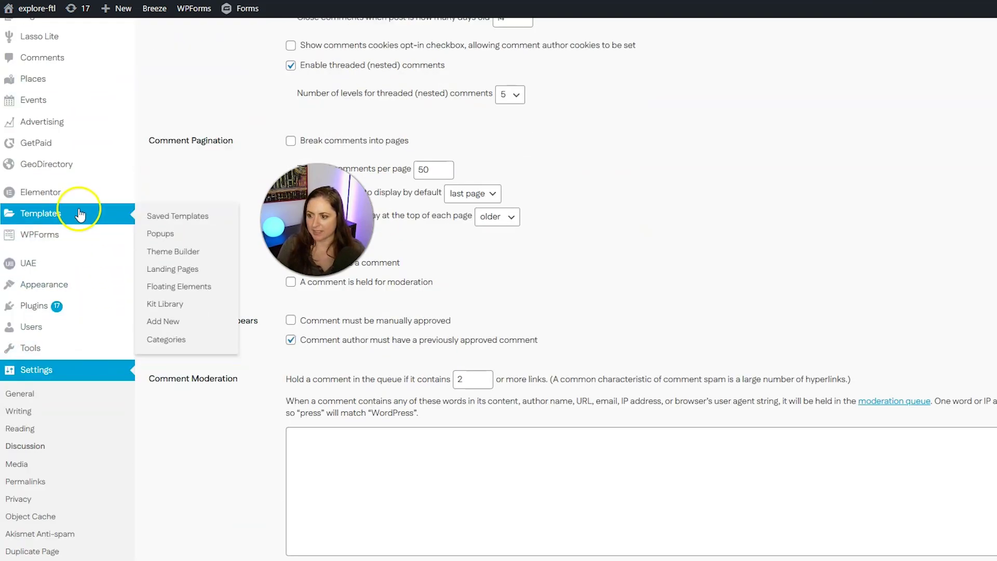
{"action": "left_click", "coordinate": [176, 253]}
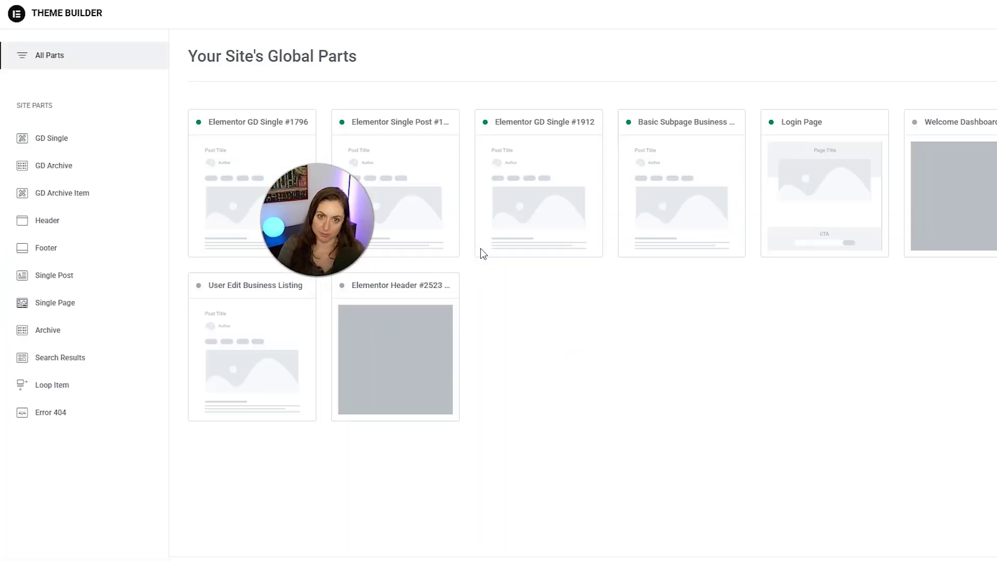
{"action": "left_click", "coordinate": [101, 267]}
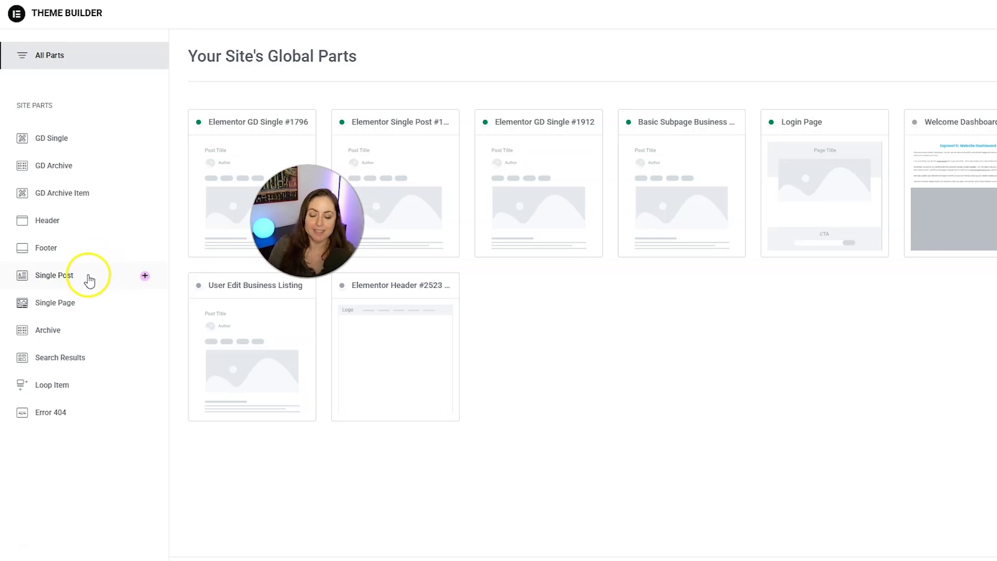
{"action": "left_click", "coordinate": [72, 284]}
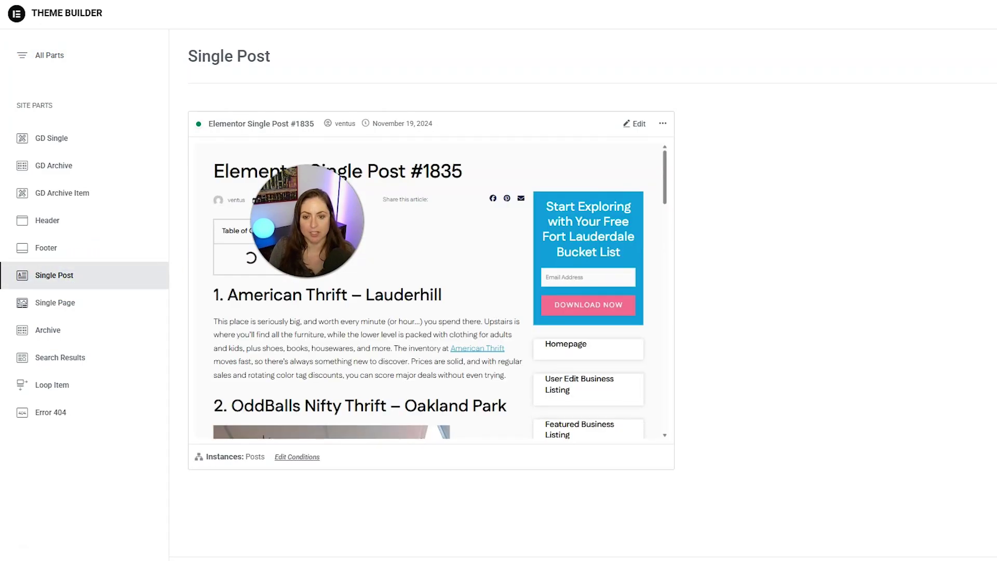
{"action": "left_click", "coordinate": [804, 115]}
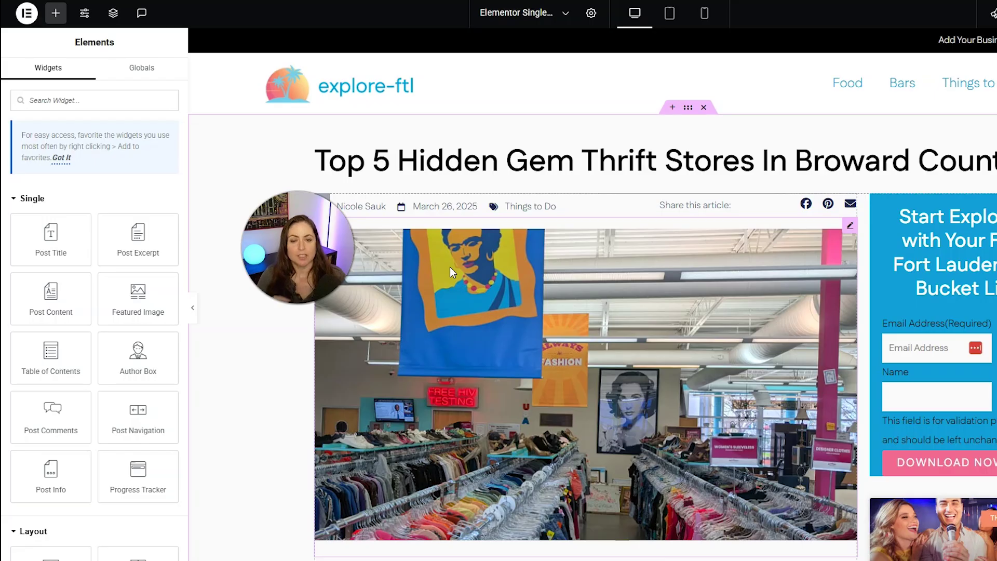
Step: Scroll to the author box and search widgets for 'comment' to pick Post Comments
{"action": "scroll", "coordinate": [449, 267], "scroll_direction": "down", "scroll_amount": 20}
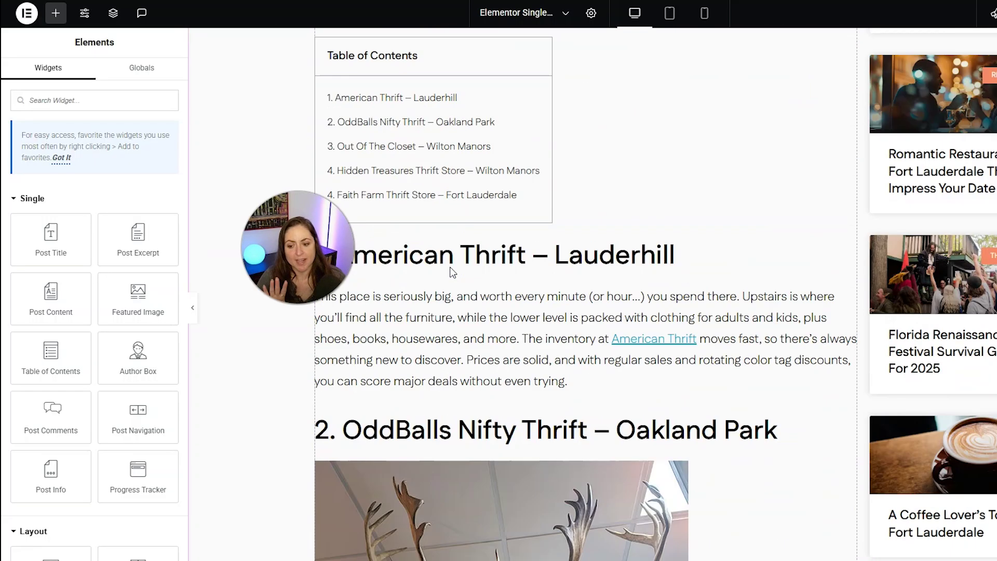
{"action": "scroll", "coordinate": [450, 267], "scroll_direction": "down", "scroll_amount": 12}
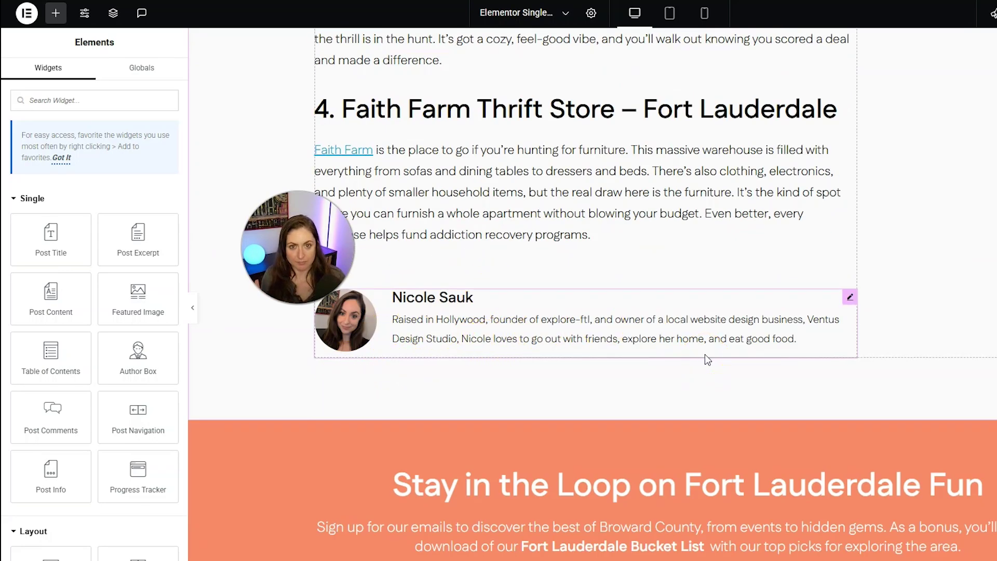
{"action": "left_click", "coordinate": [99, 101]}
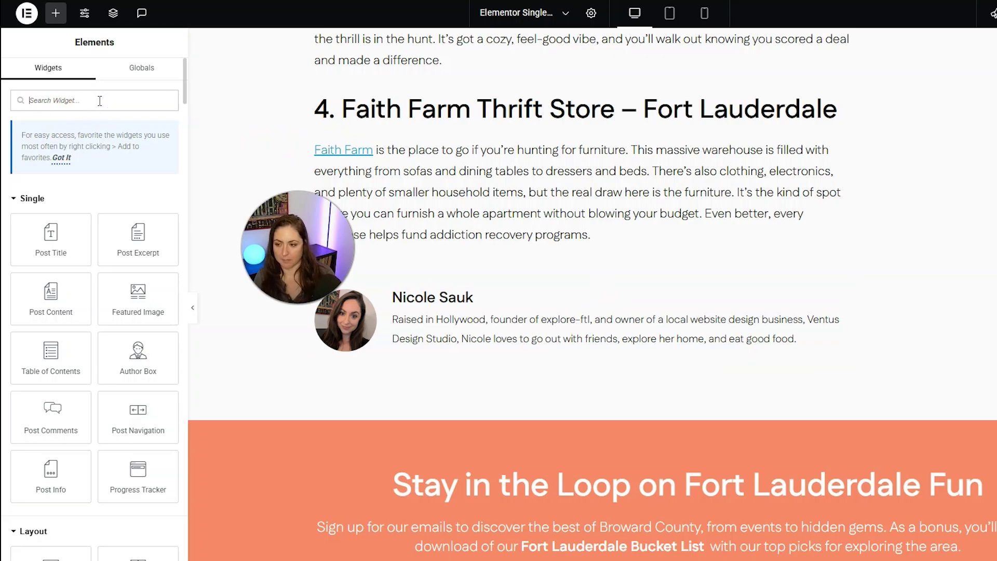
{"action": "type", "text": "comme"}
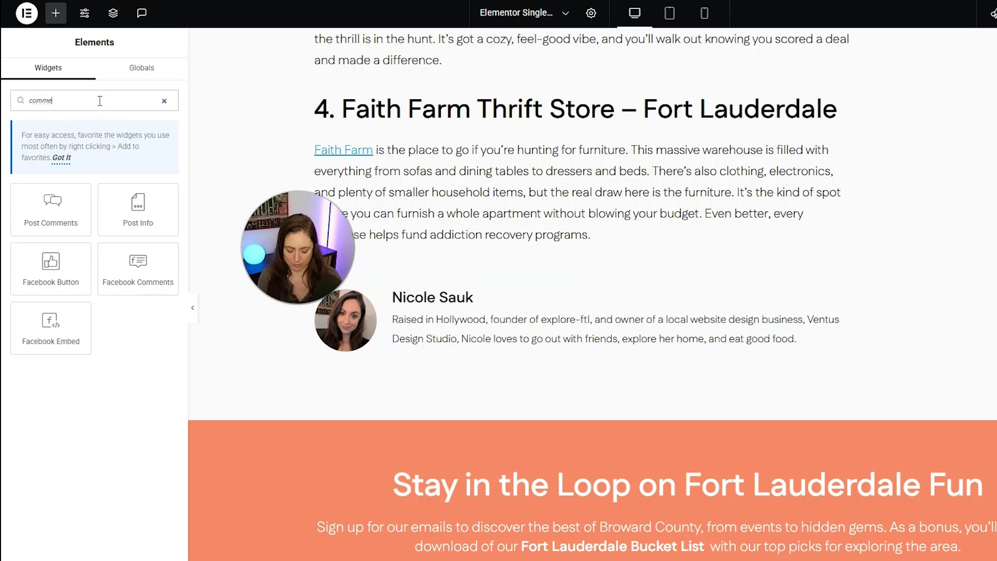
{"action": "type", "text": "nt"}
{"action": "left_click", "coordinate": [47, 199]}
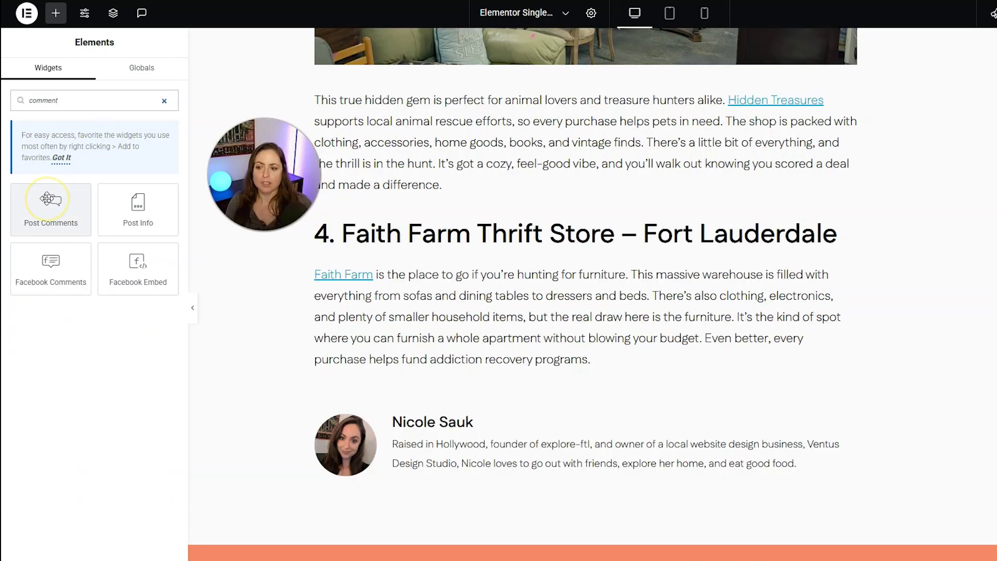
Step: Drop the Post Comments widget below the author box, leaving its source on Current Post
{"action": "left_click_drag", "start_coordinate": [47, 199], "coordinate": [778, 430]}
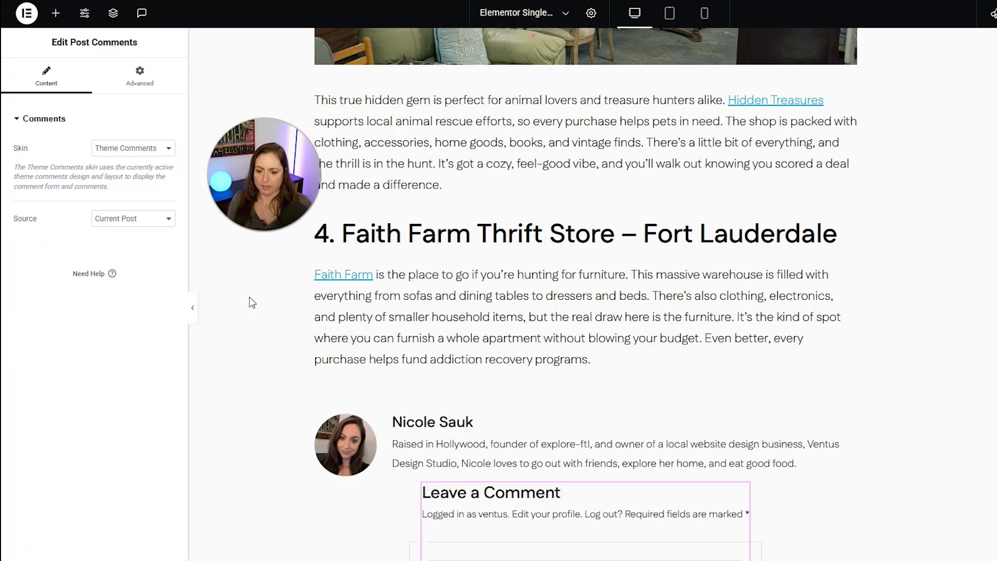
{"action": "scroll", "coordinate": [251, 299], "scroll_direction": "down", "scroll_amount": 5}
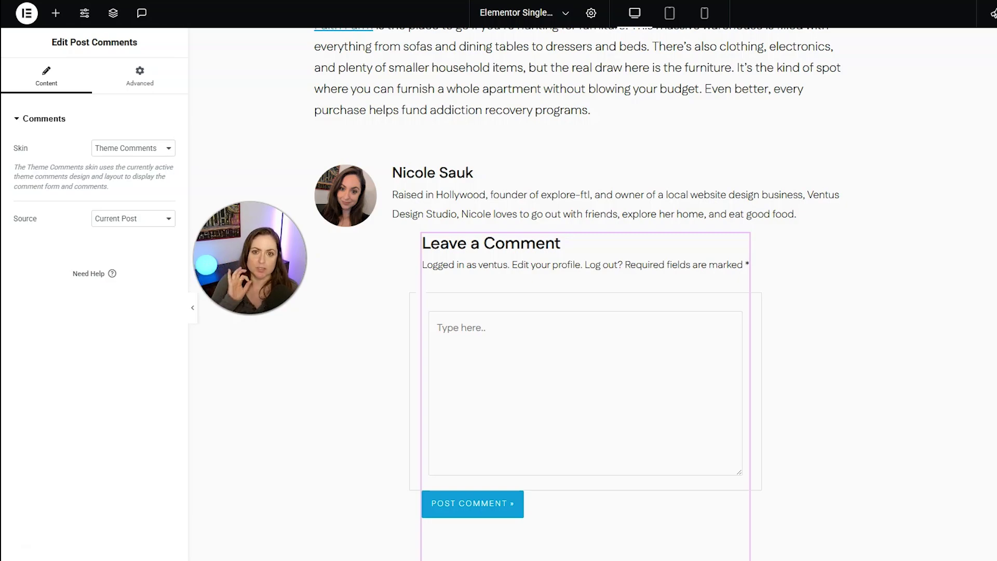
{"action": "left_click", "coordinate": [134, 223]}
{"action": "left_click", "coordinate": [133, 249]}
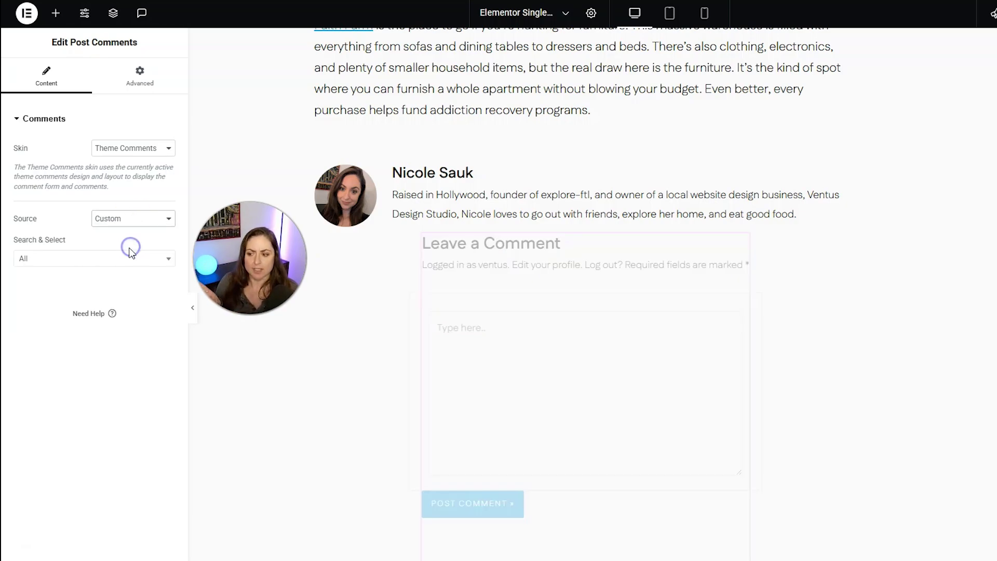
{"action": "left_click", "coordinate": [119, 266]}
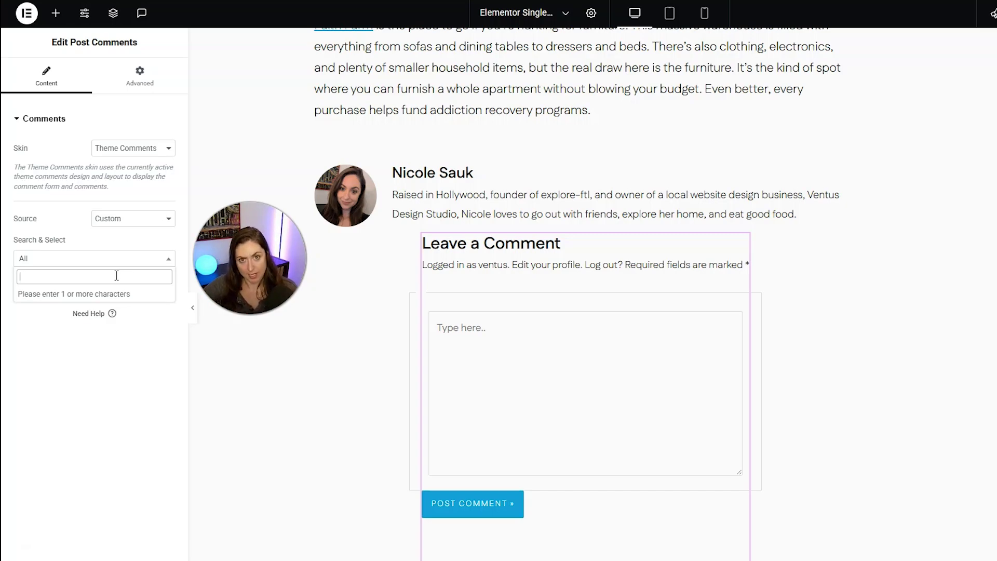
{"action": "left_click", "coordinate": [111, 217]}
{"action": "left_click", "coordinate": [111, 217]}
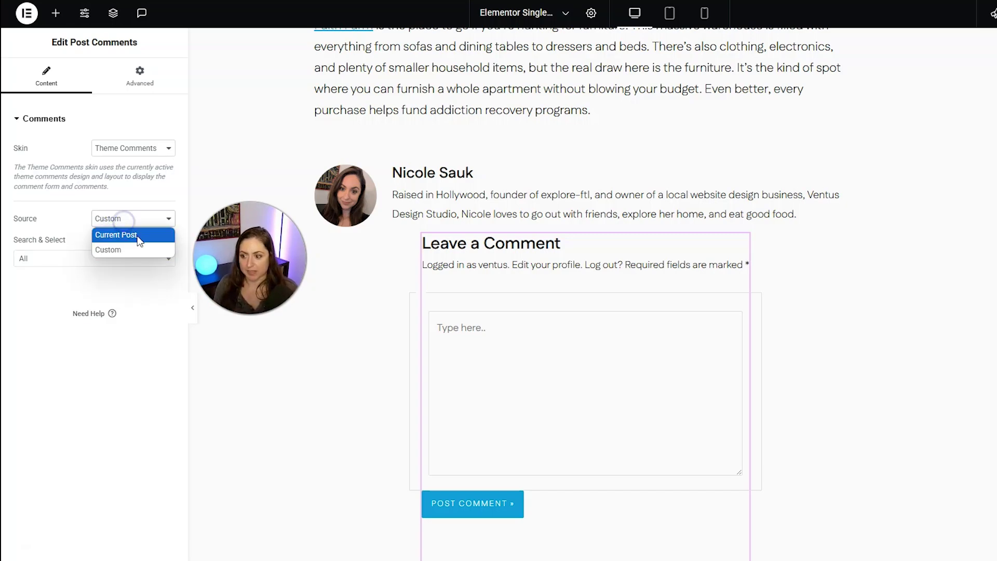
{"action": "left_click", "coordinate": [141, 241]}
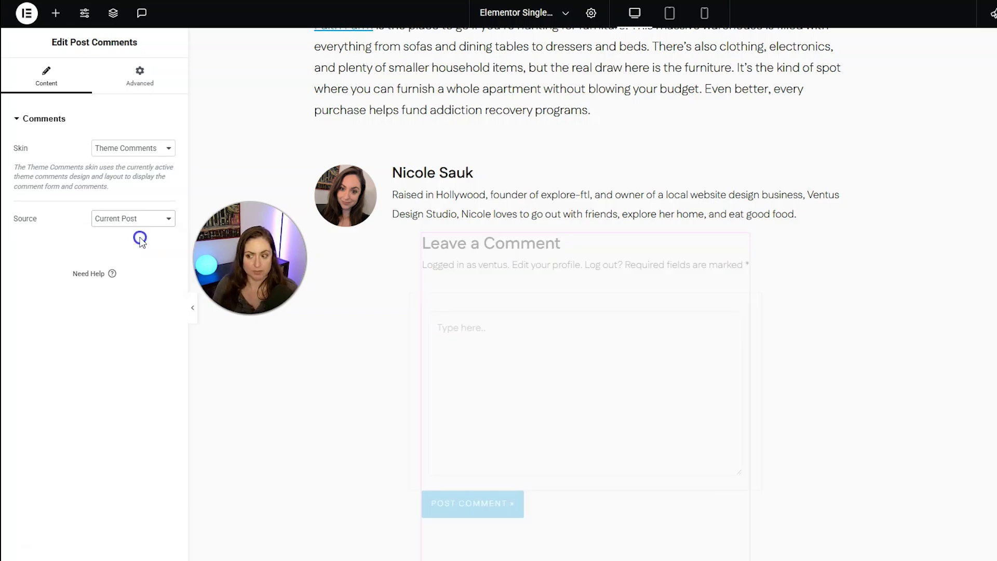
Step: Unlink the comments widget's margins and set its top margin to 50 px
{"action": "left_click", "coordinate": [137, 85]}
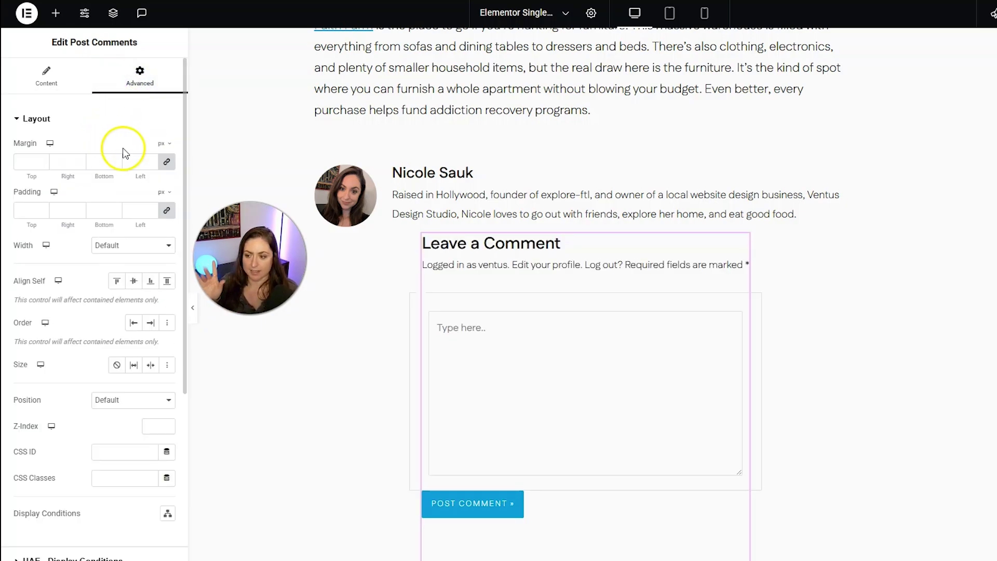
{"action": "left_click", "coordinate": [167, 162]}
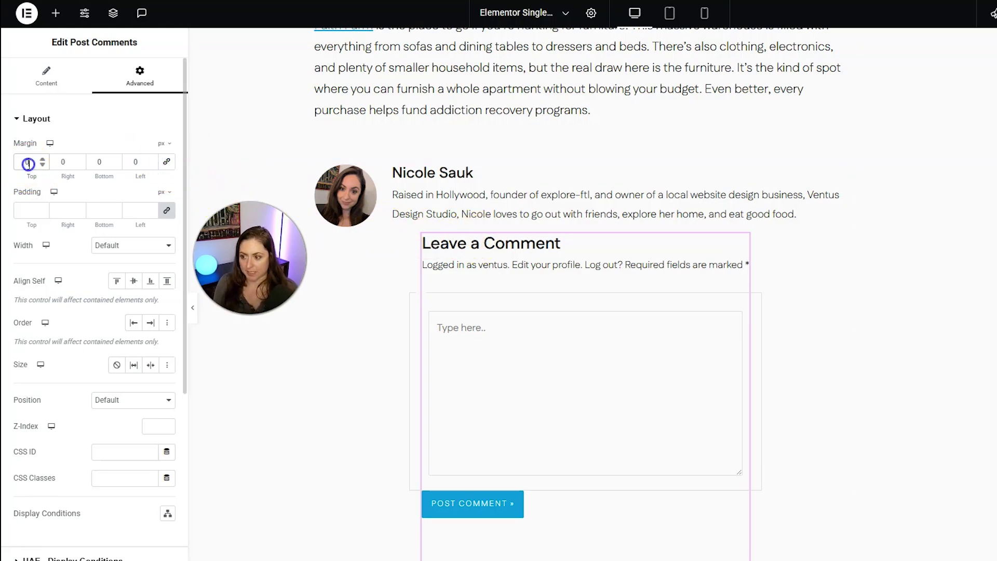
{"action": "double_click", "coordinate": [22, 164]}
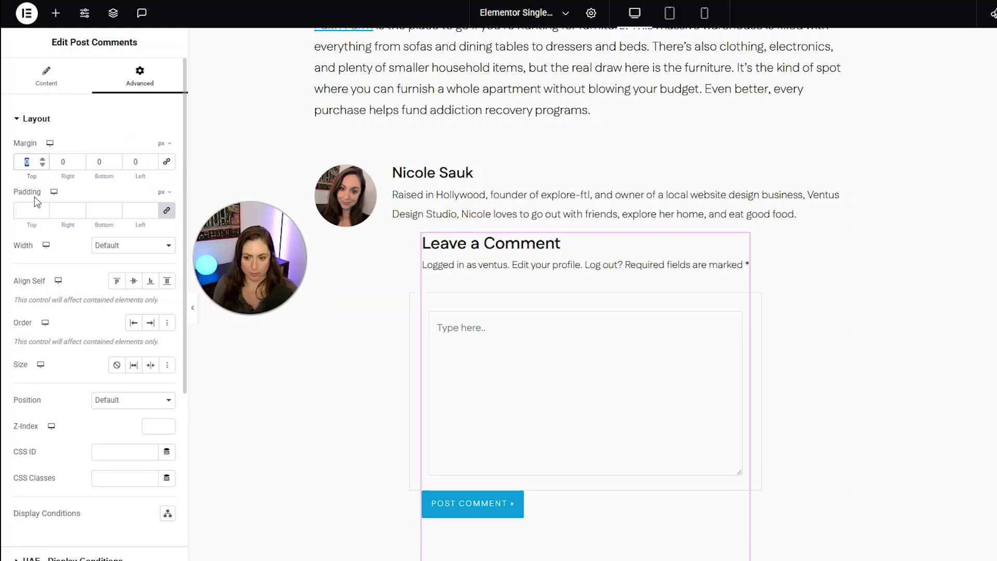
{"action": "type", "text": "50"}
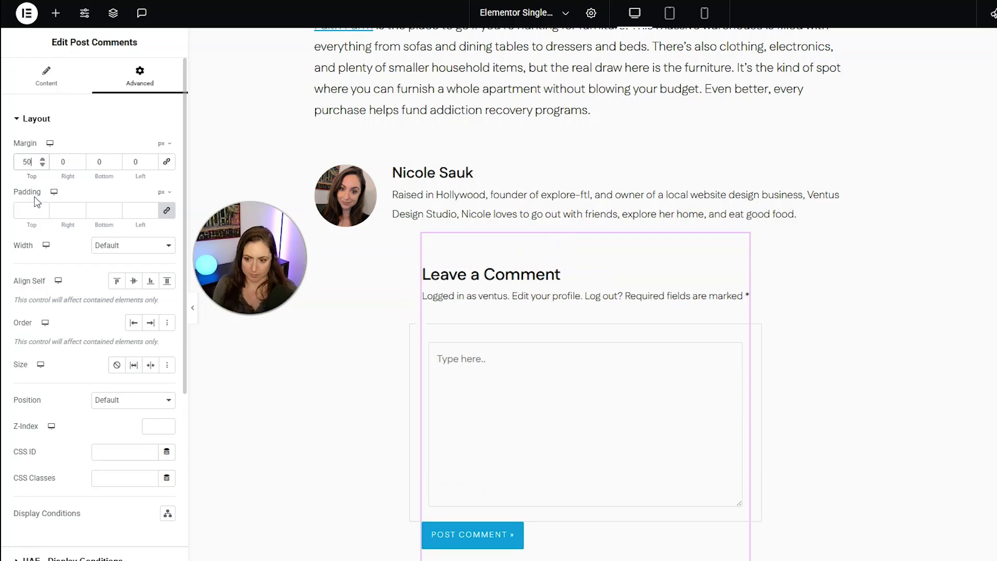
{"action": "left_click", "coordinate": [29, 165]}
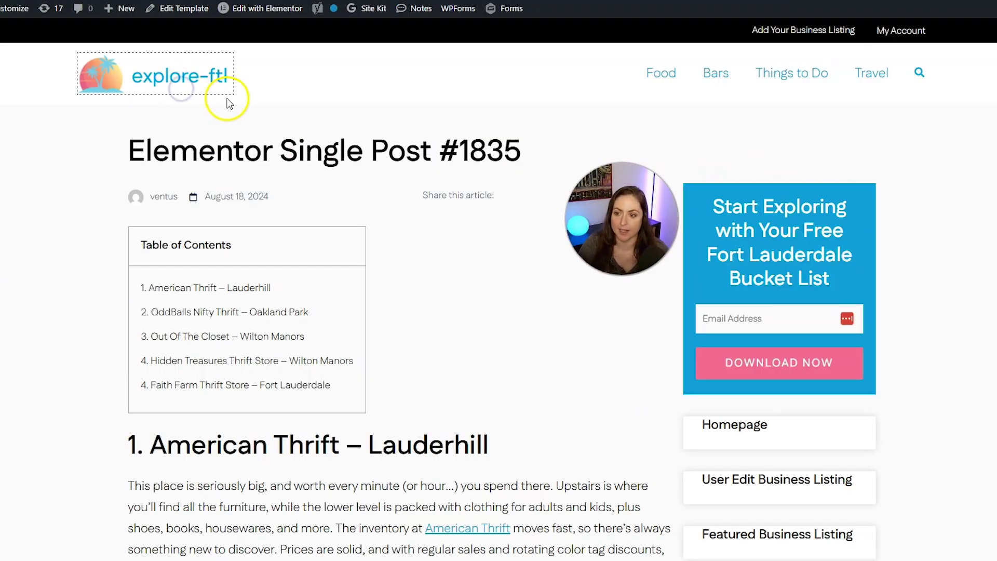
Step: Open the 'Top 5 Hidden Gem Thrift Stores in Broward County' post and scroll to its comment form
{"action": "scroll", "coordinate": [434, 230], "scroll_direction": "down", "scroll_amount": 8}
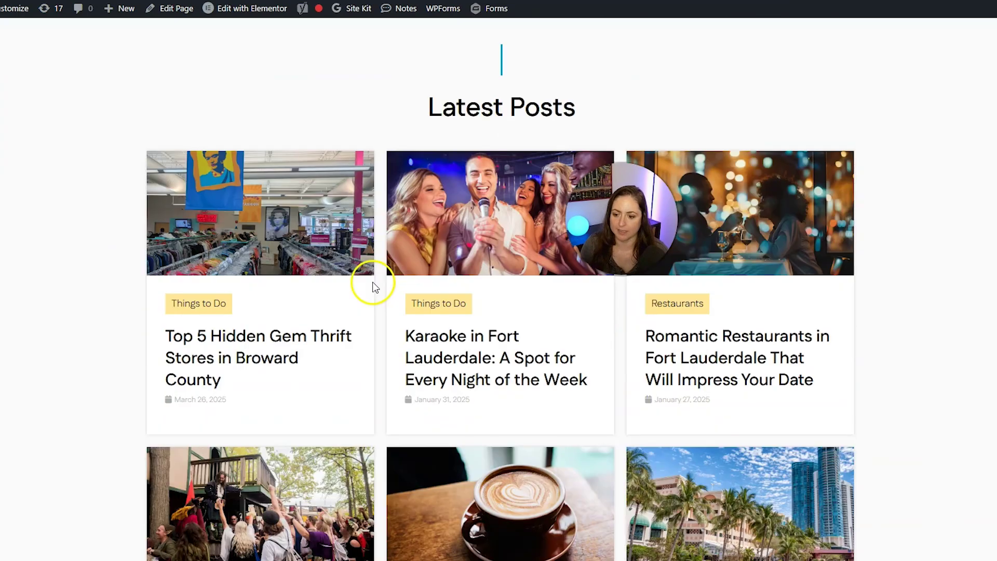
{"action": "left_click", "coordinate": [264, 357]}
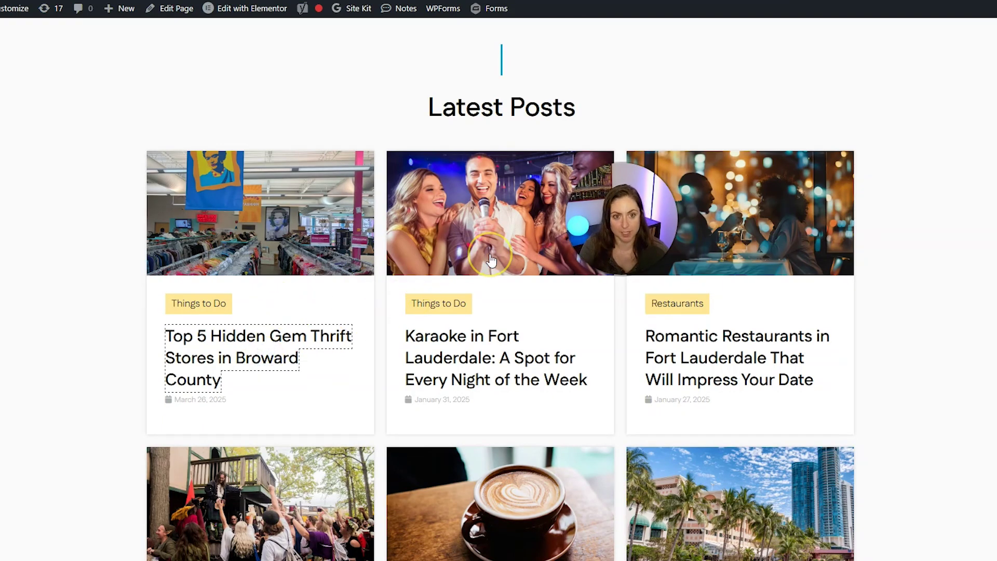
{"action": "scroll", "coordinate": [368, 240], "scroll_direction": "down", "scroll_amount": 15}
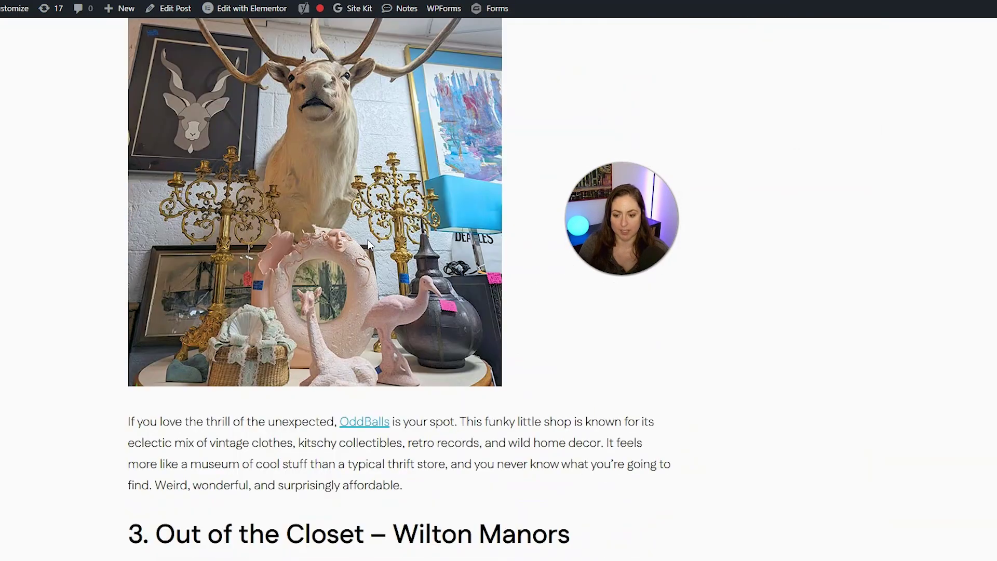
{"action": "scroll", "coordinate": [368, 243], "scroll_direction": "down", "scroll_amount": 3}
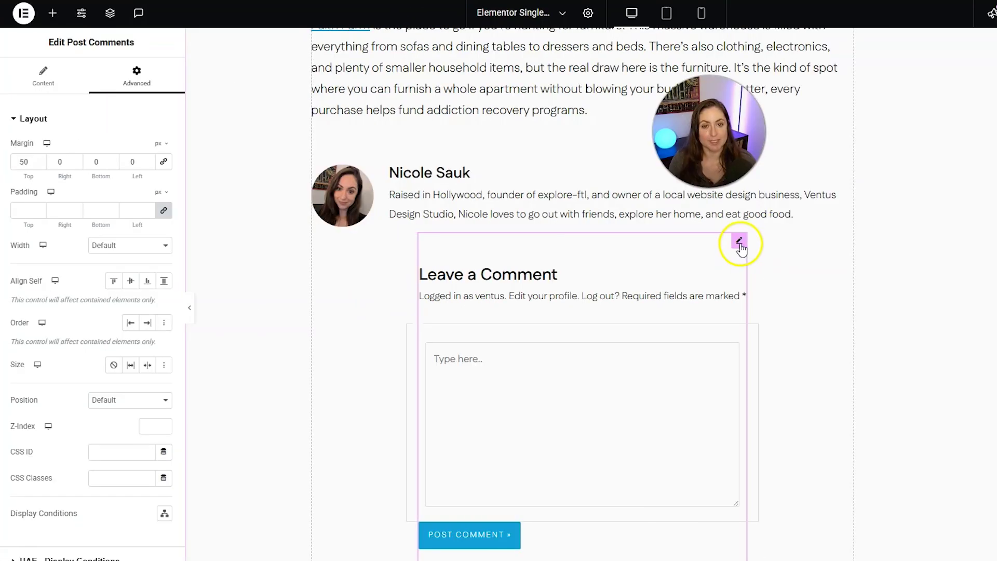
Step: Delete the Post Comments widget and add a Facebook Comments widget near the author box
{"action": "right_click", "coordinate": [652, 247]}
{"action": "left_click", "coordinate": [788, 478]}
{"action": "left_click", "coordinate": [34, 101]}
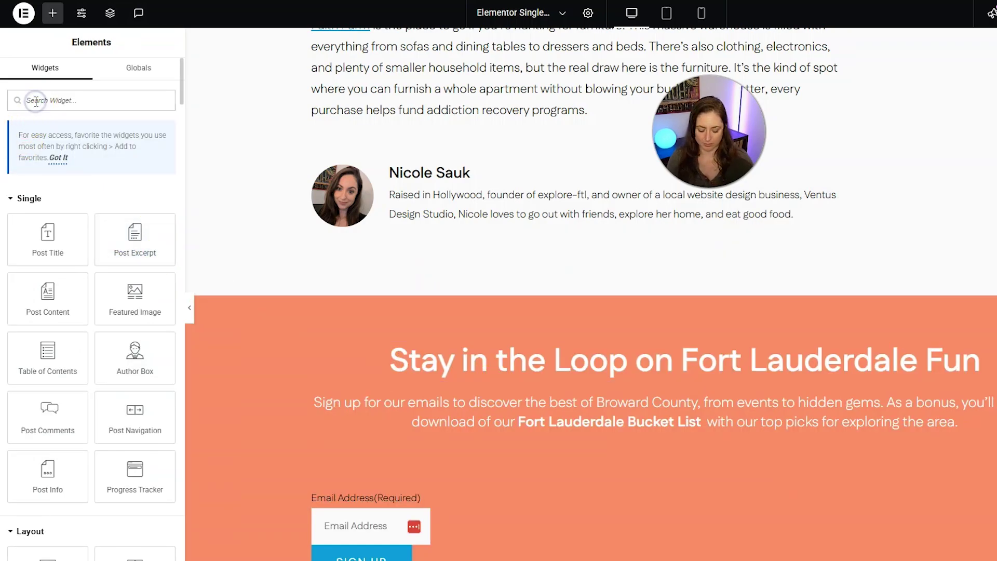
{"action": "type", "text": "comments"}
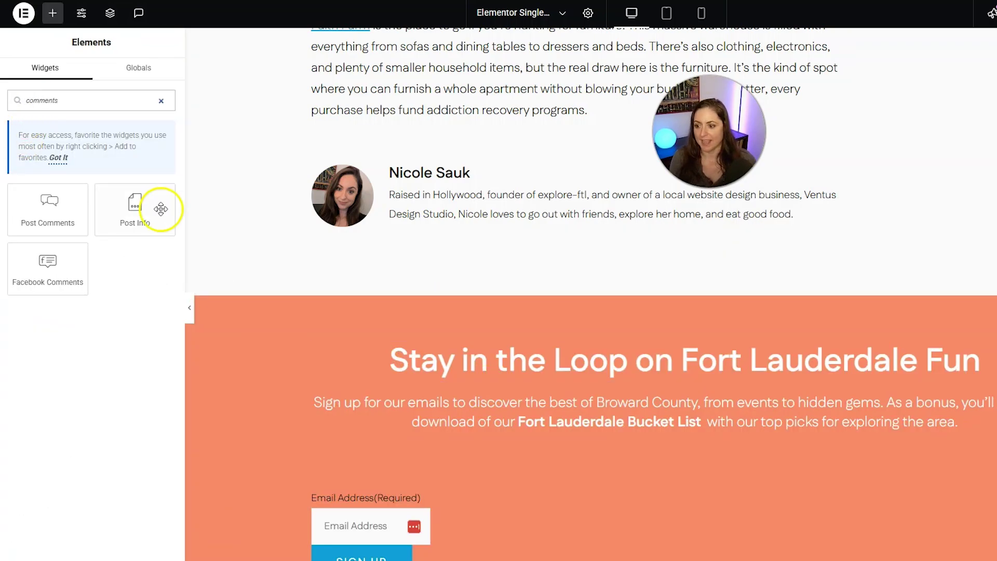
{"action": "scroll", "coordinate": [232, 262], "scroll_direction": "up", "scroll_amount": 2}
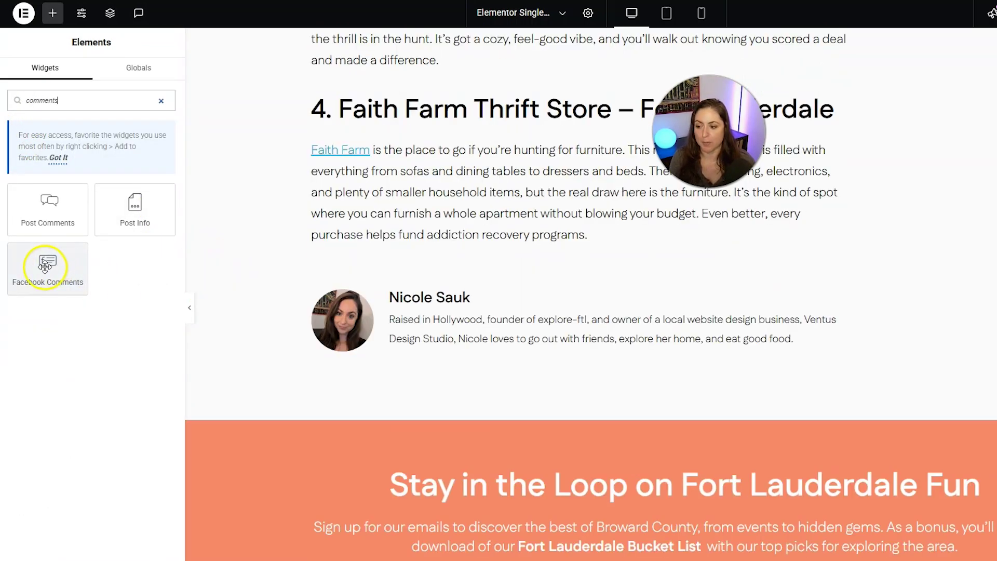
{"action": "left_click_drag", "start_coordinate": [44, 266], "coordinate": [480, 317]}
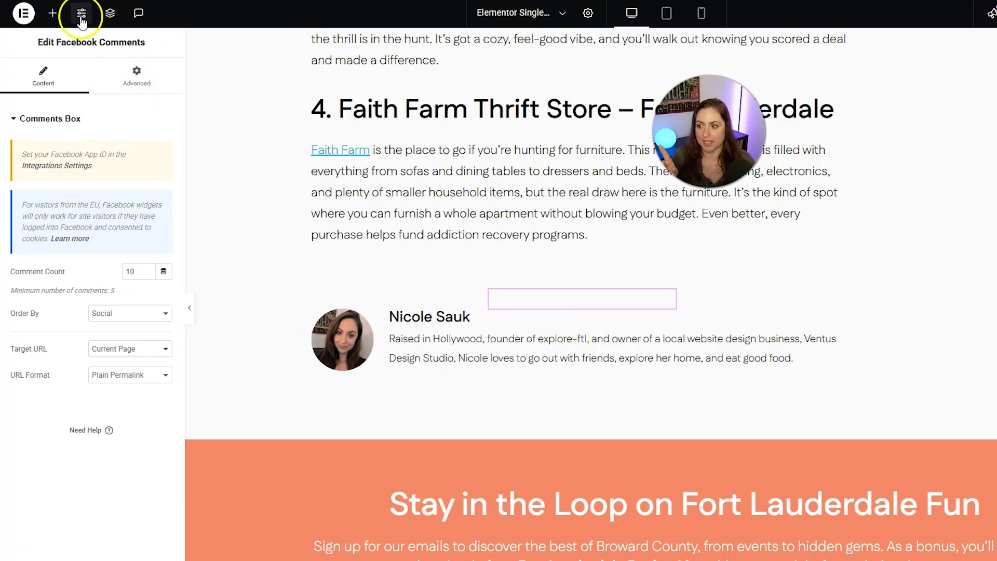
Step: In the Structure outline, move the Author Box above the Facebook Comments widget
{"action": "left_click", "coordinate": [110, 13]}
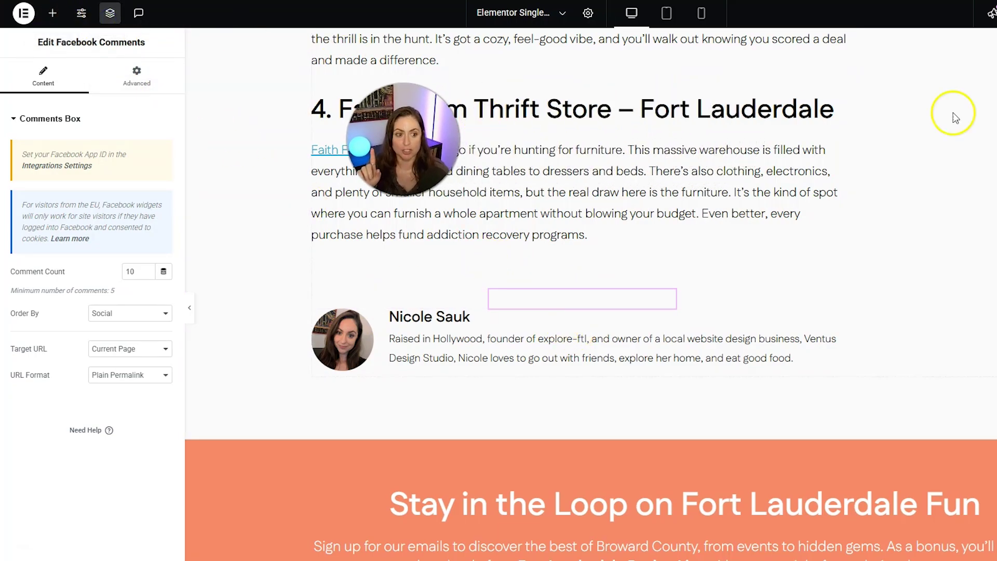
{"action": "left_click_drag", "start_coordinate": [365, 151], "coordinate": [269, 149]}
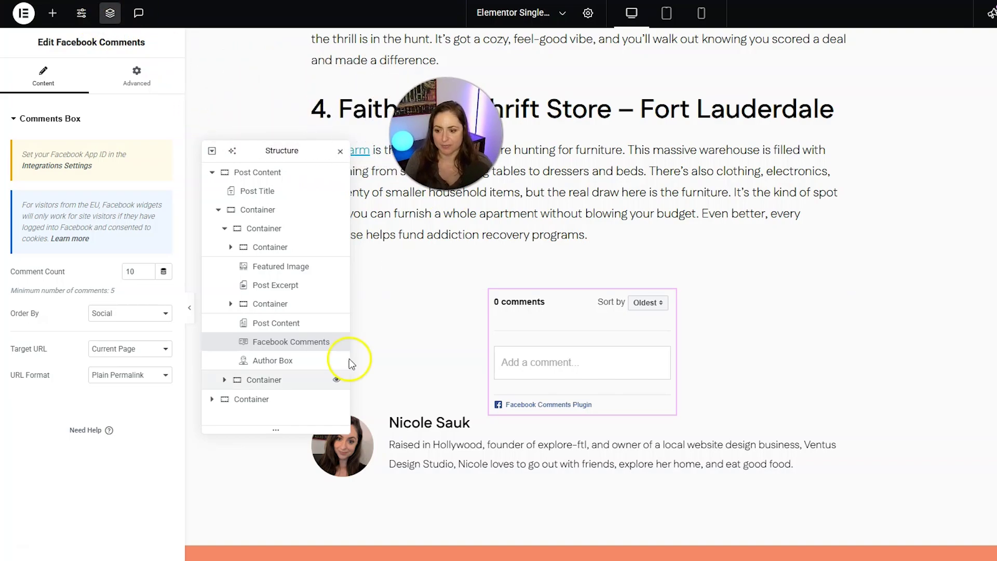
{"action": "scroll", "coordinate": [415, 349], "scroll_direction": "down", "scroll_amount": 1}
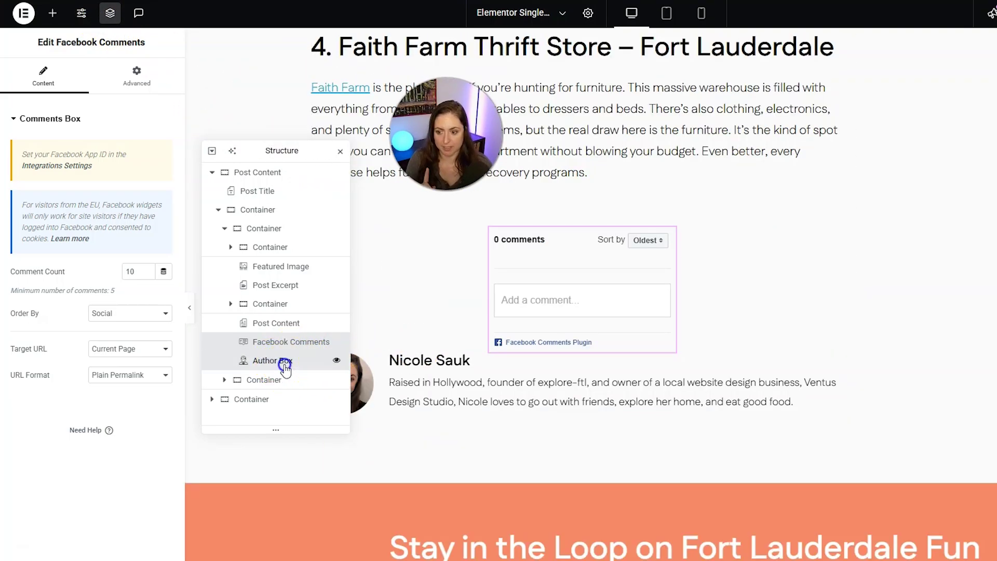
{"action": "left_click_drag", "start_coordinate": [285, 364], "coordinate": [285, 342]}
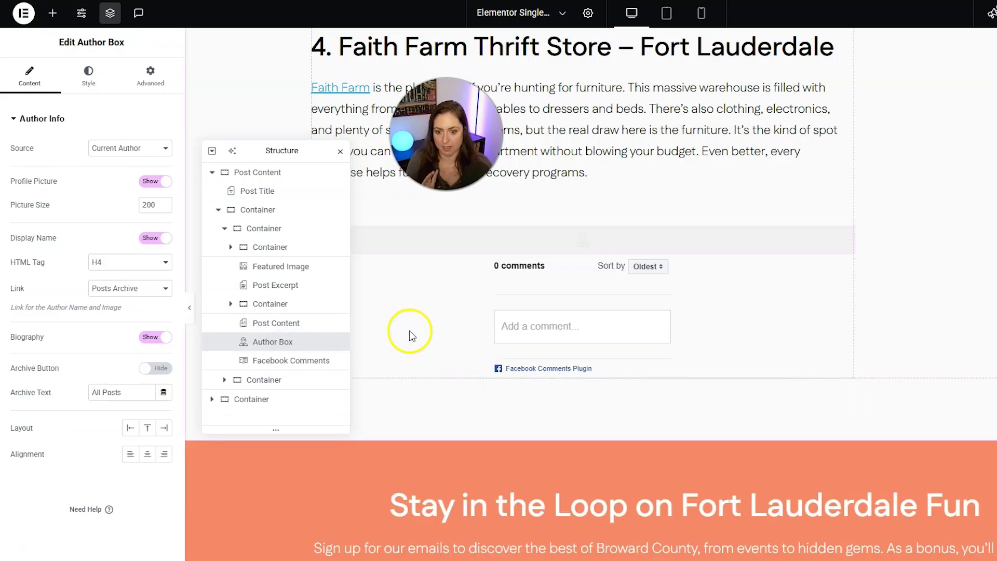
Step: Give the Facebook Comments widget an unlinked 50 px top margin
{"action": "left_click", "coordinate": [340, 153]}
{"action": "left_click", "coordinate": [669, 302]}
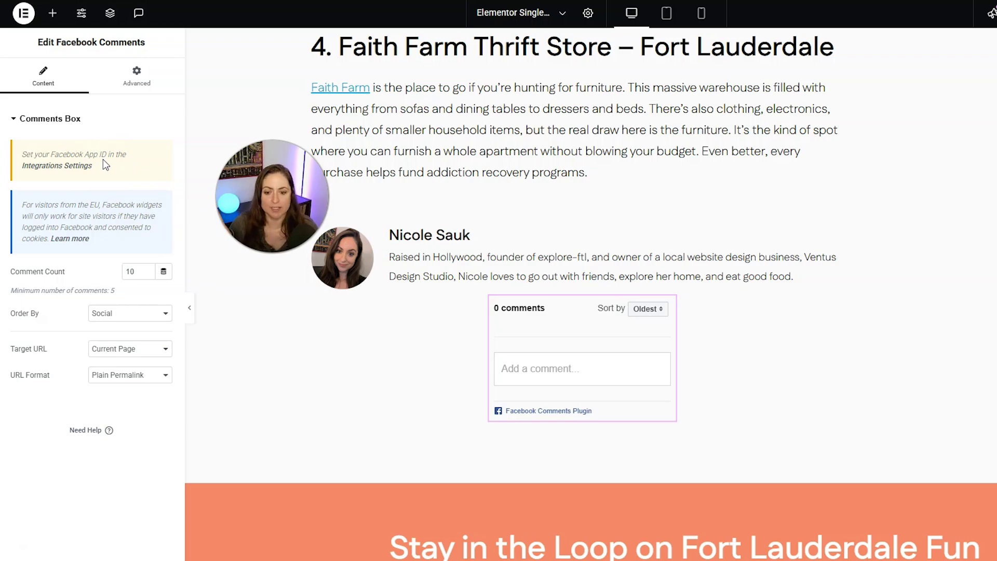
{"action": "left_click", "coordinate": [154, 80]}
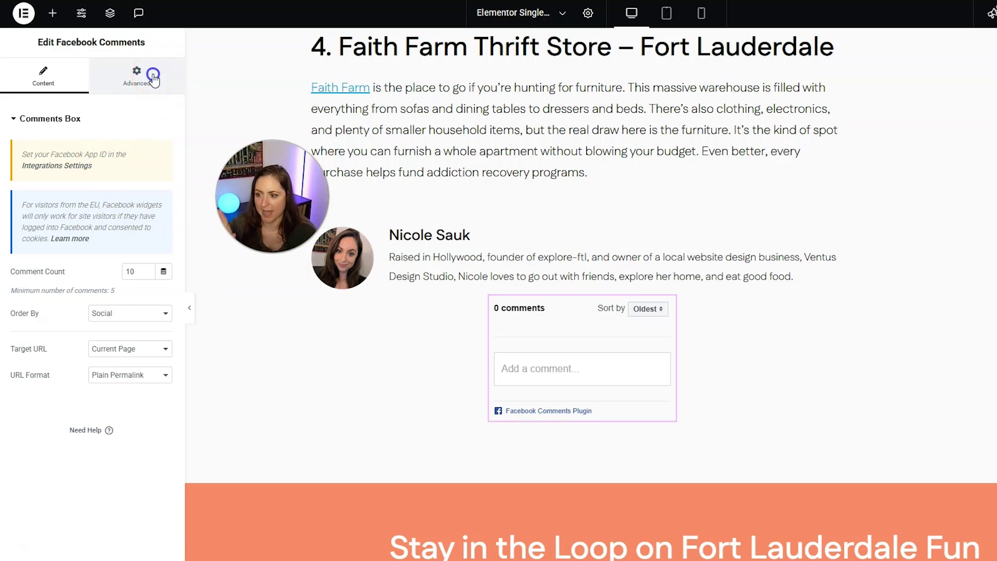
{"action": "left_click", "coordinate": [153, 78]}
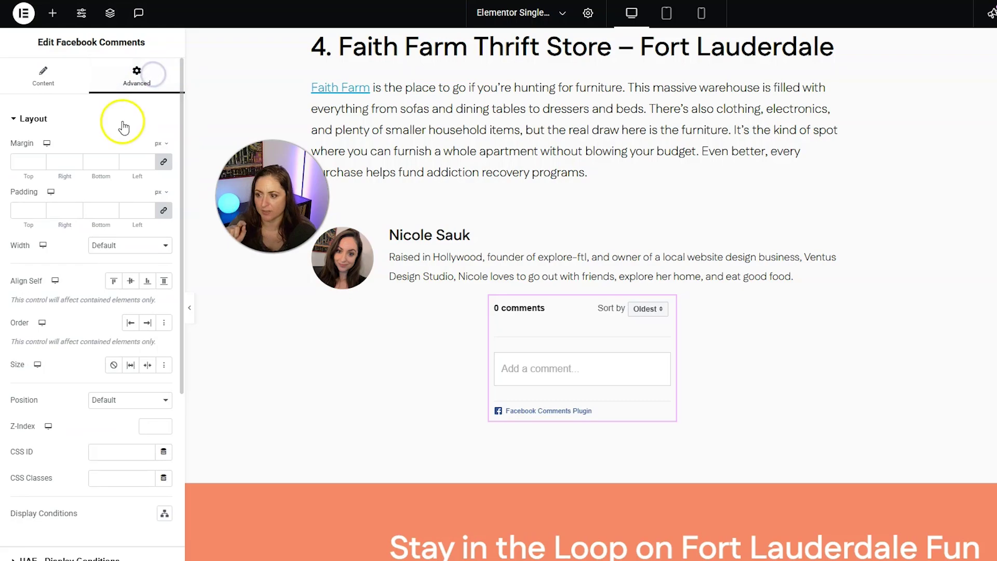
{"action": "left_click", "coordinate": [164, 163]}
{"action": "left_click_drag", "start_coordinate": [32, 161], "coordinate": [6, 156]}
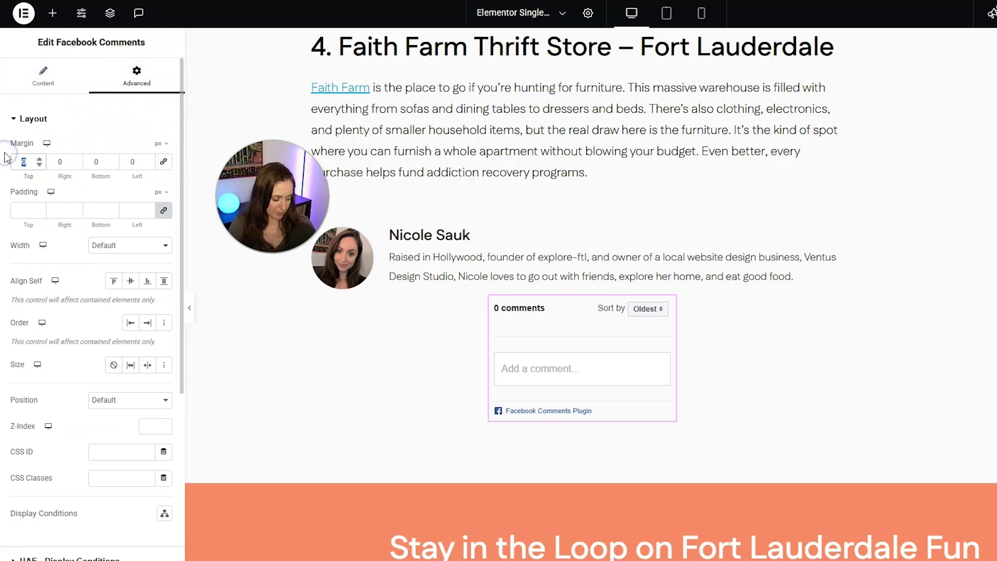
{"action": "type", "text": "50"}
{"action": "left_click", "coordinate": [23, 77]}
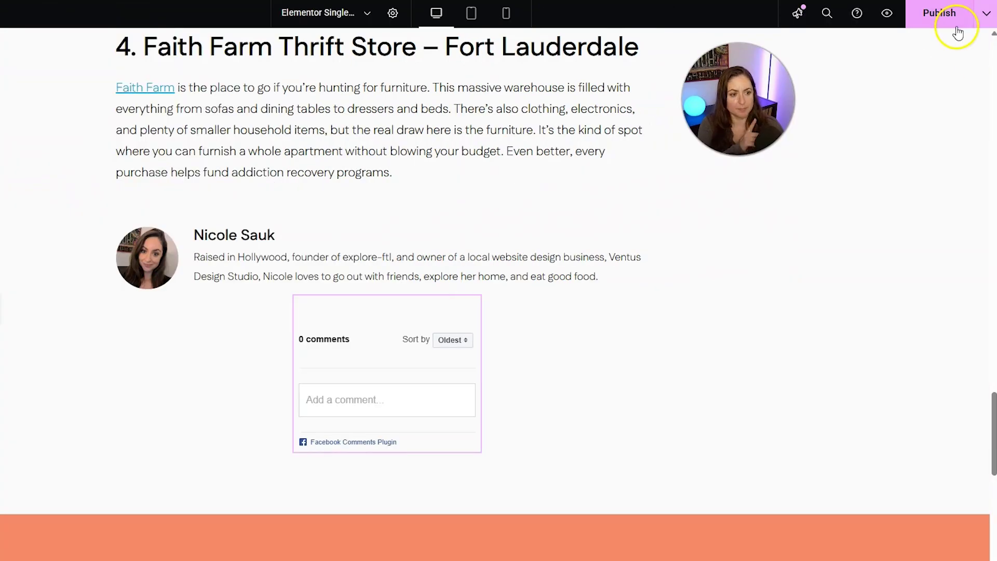
Step: Save the template as a draft and exit the editor to the WordPress dashboard
{"action": "left_click", "coordinate": [985, 13]}
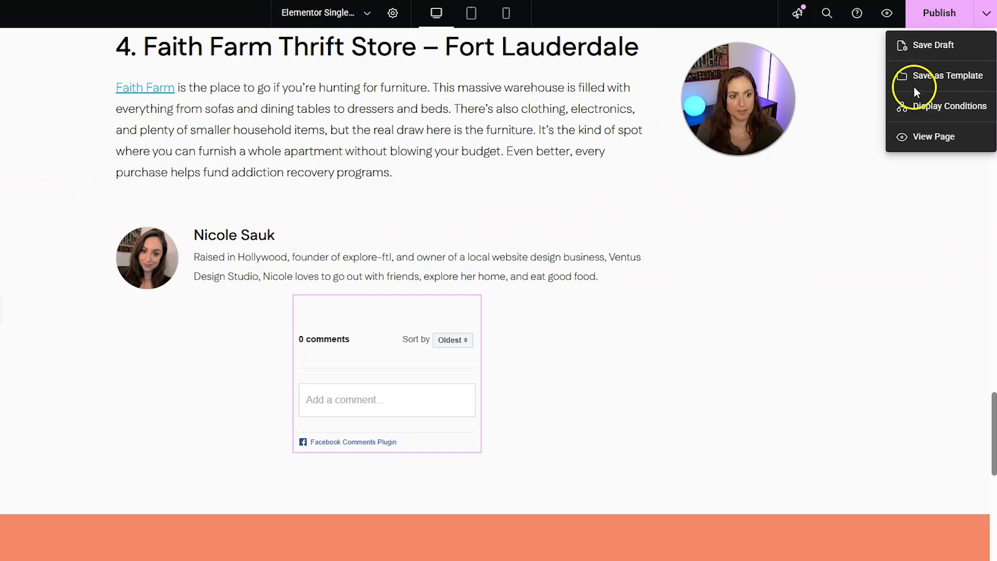
{"action": "left_click", "coordinate": [922, 46]}
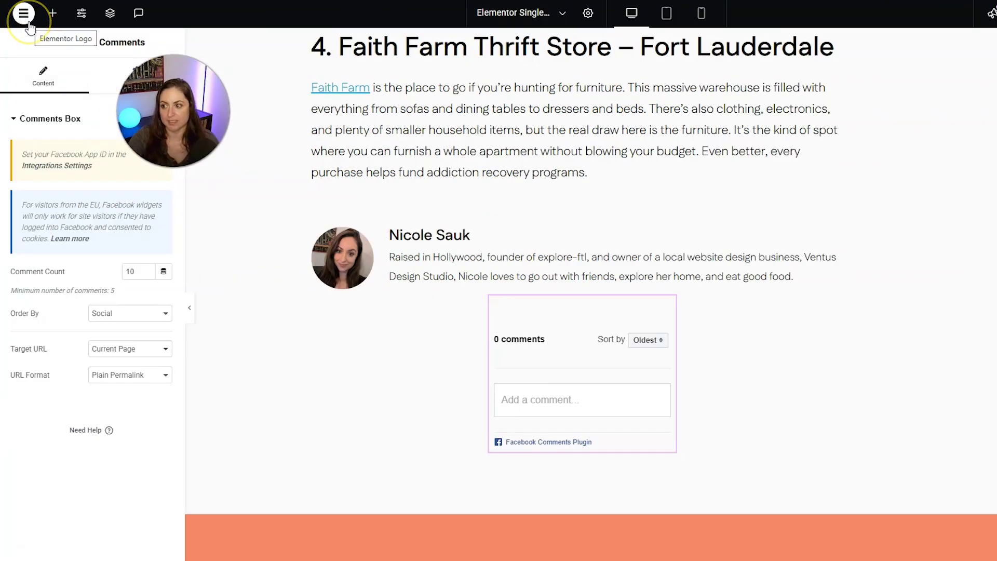
{"action": "left_click", "coordinate": [29, 22]}
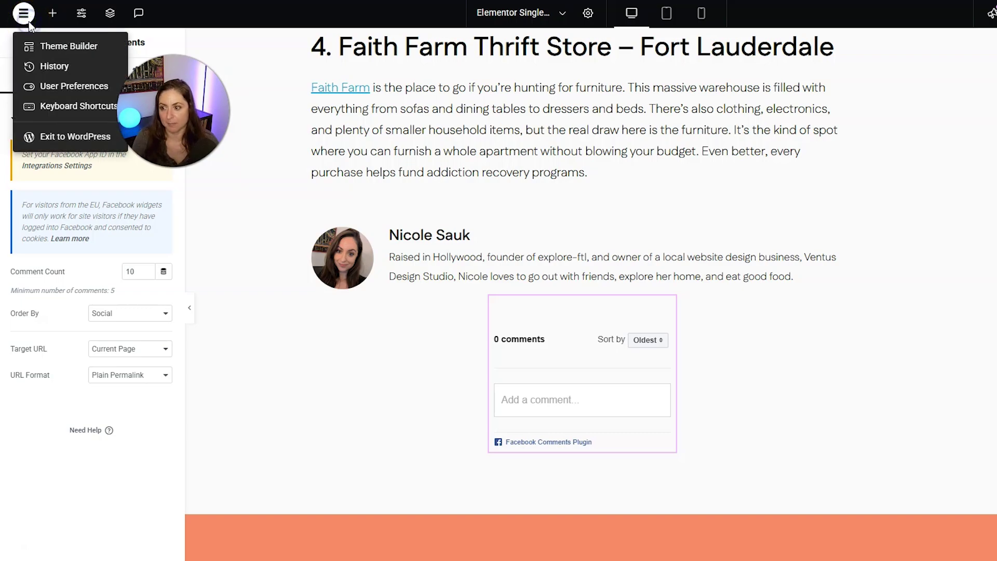
{"action": "left_click", "coordinate": [66, 130]}
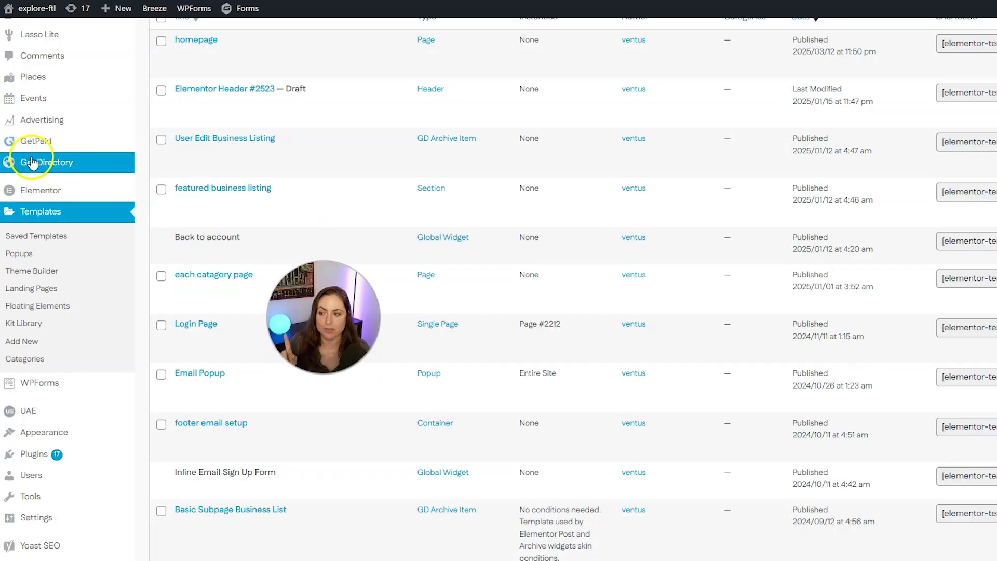
Step: Open Elementor Settings' Integrations tab and locate the Facebook SDK App ID field
{"action": "mouse_move", "coordinate": [42, 191]}
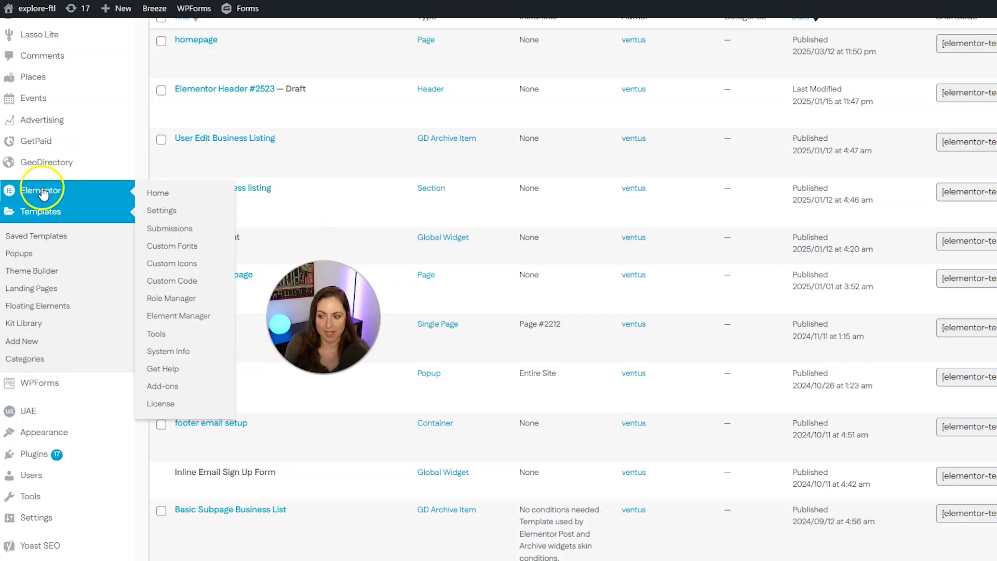
{"action": "left_click", "coordinate": [200, 209]}
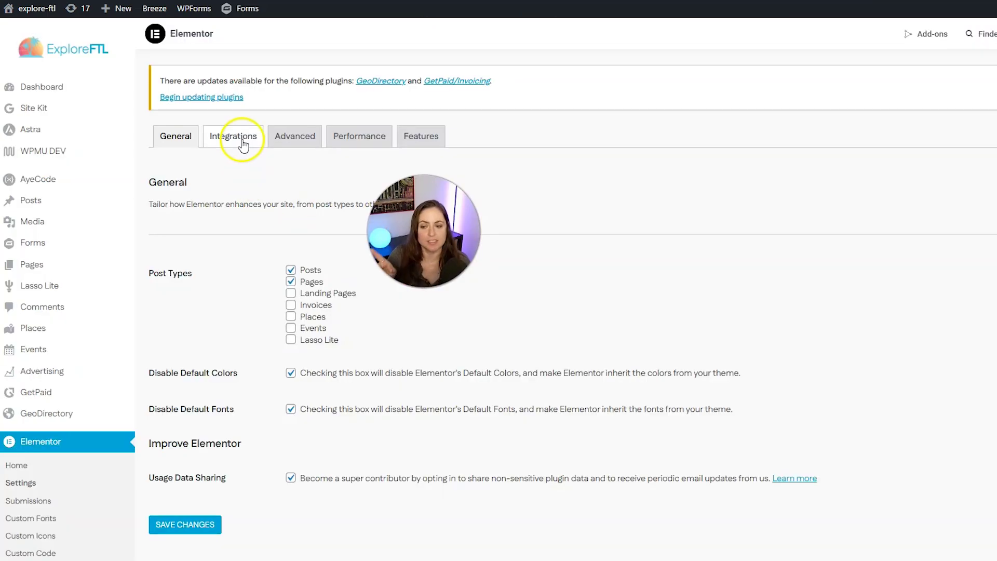
{"action": "left_click", "coordinate": [236, 140]}
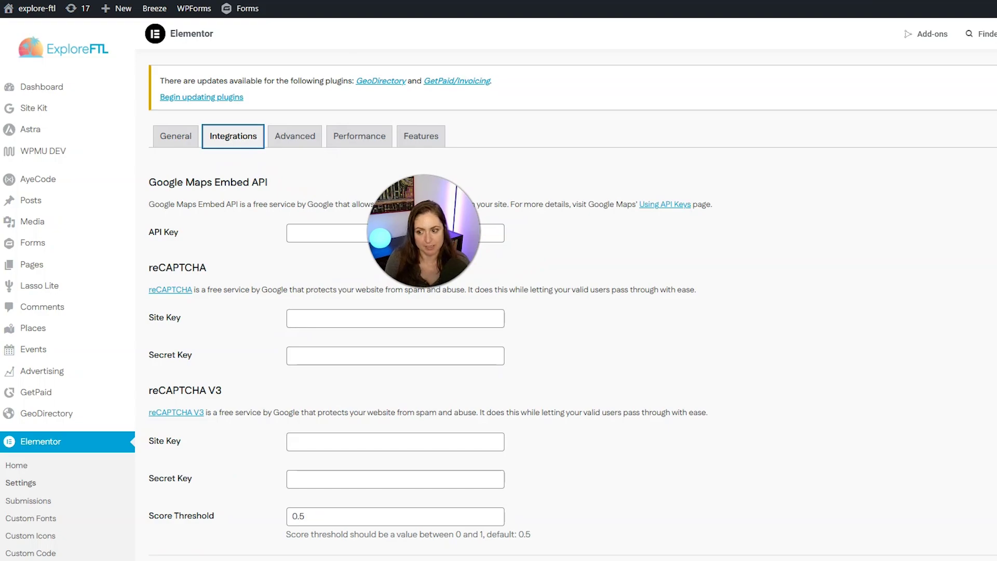
{"action": "scroll", "coordinate": [600, 288], "scroll_direction": "down", "scroll_amount": 3}
{"action": "scroll", "coordinate": [600, 289], "scroll_direction": "down", "scroll_amount": 10}
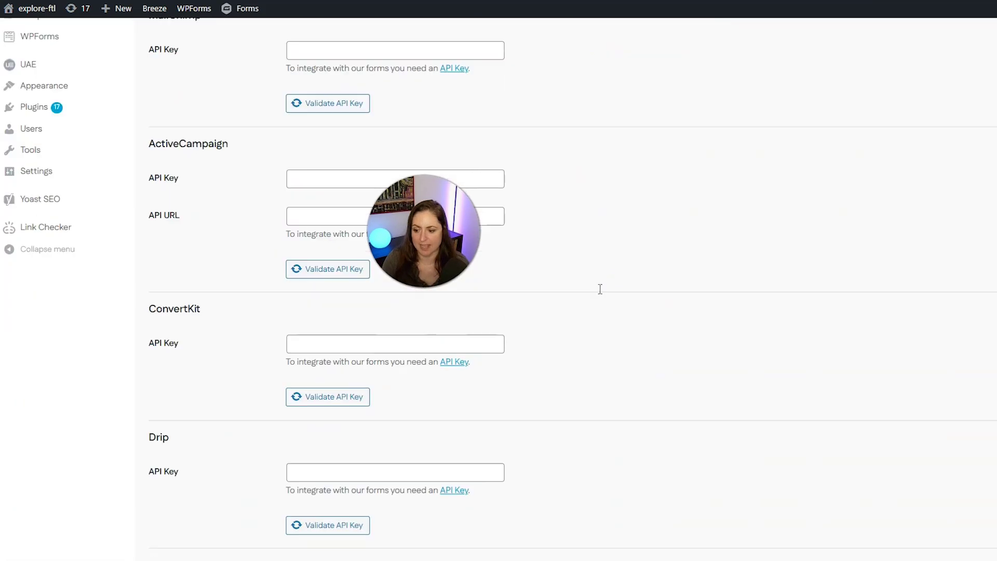
{"action": "scroll", "coordinate": [600, 289], "scroll_direction": "up", "scroll_amount": 6}
{"action": "scroll", "coordinate": [221, 273], "scroll_direction": "up", "scroll_amount": 2}
{"action": "scroll", "coordinate": [215, 356], "scroll_direction": "up", "scroll_amount": 3}
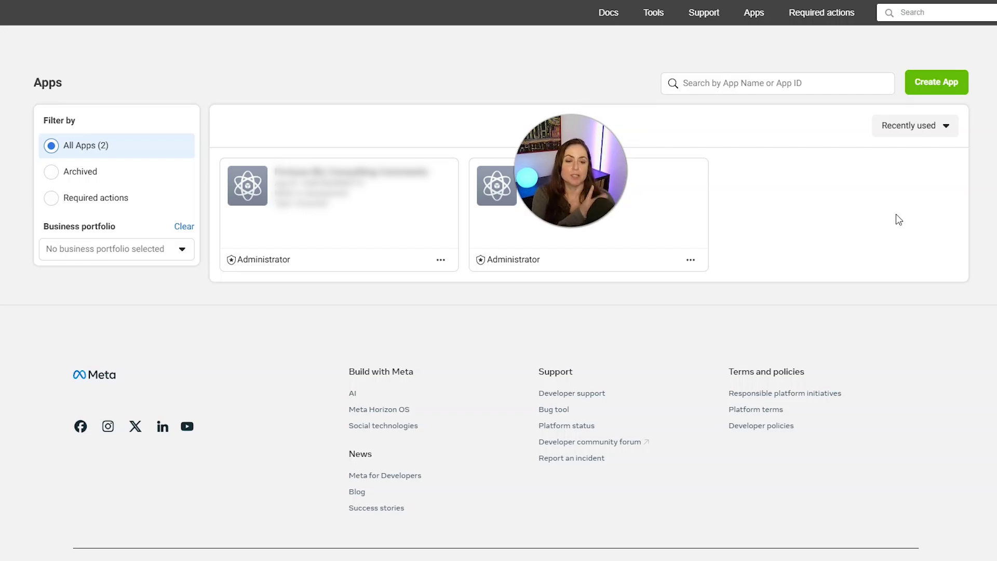
Step: Create a Meta app named explorefltblogcomments, choosing the Other use case and Consumer app type
{"action": "left_click", "coordinate": [928, 87]}
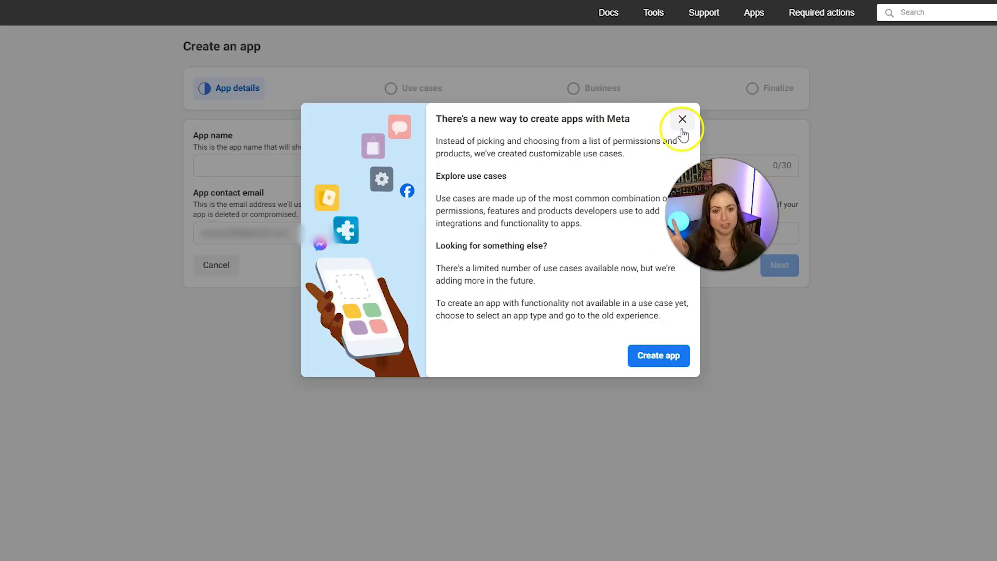
{"action": "left_click", "coordinate": [682, 129]}
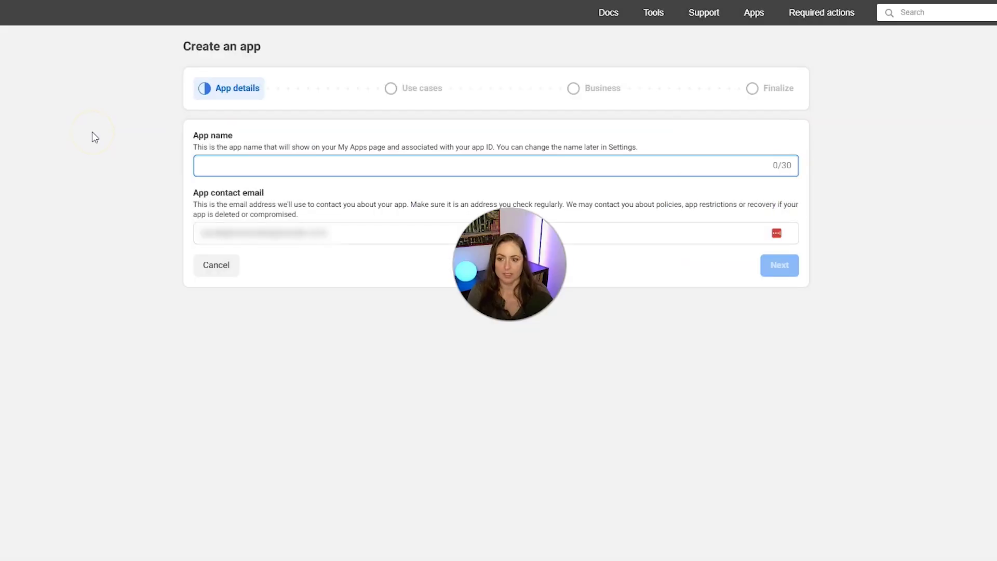
{"action": "type", "text": "exp"}
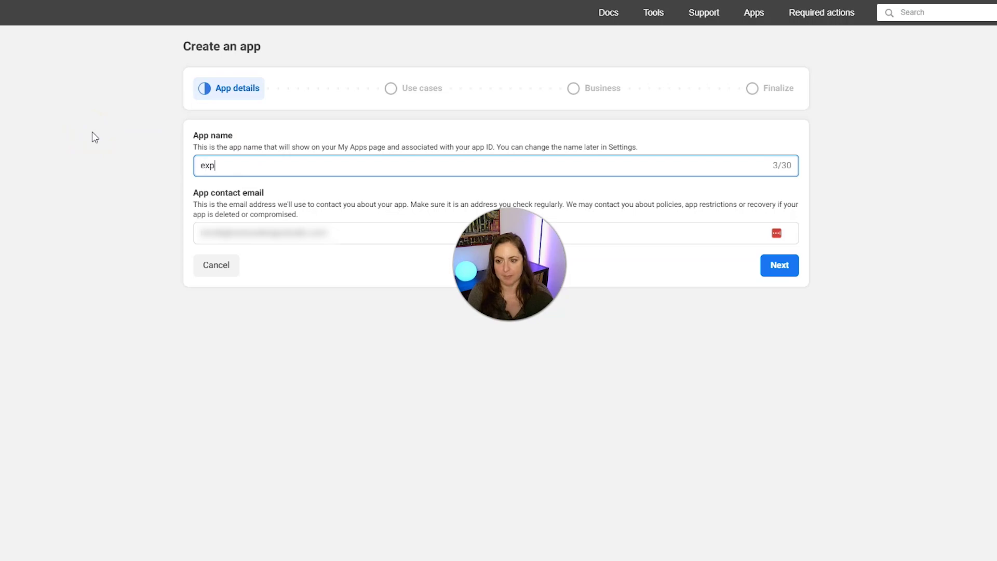
{"action": "type", "text": "loreflt"}
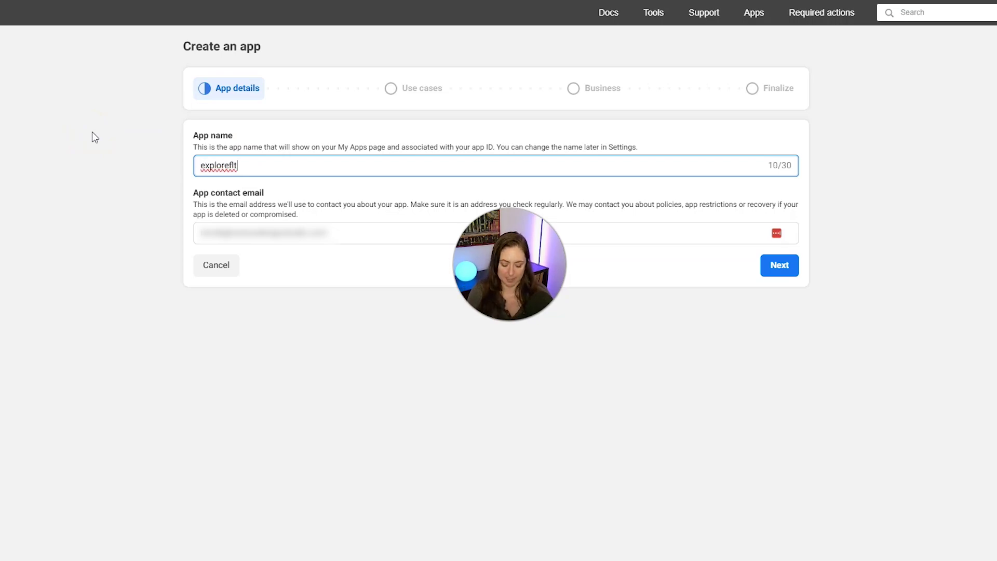
{"action": "type", "text": "blogcomments"}
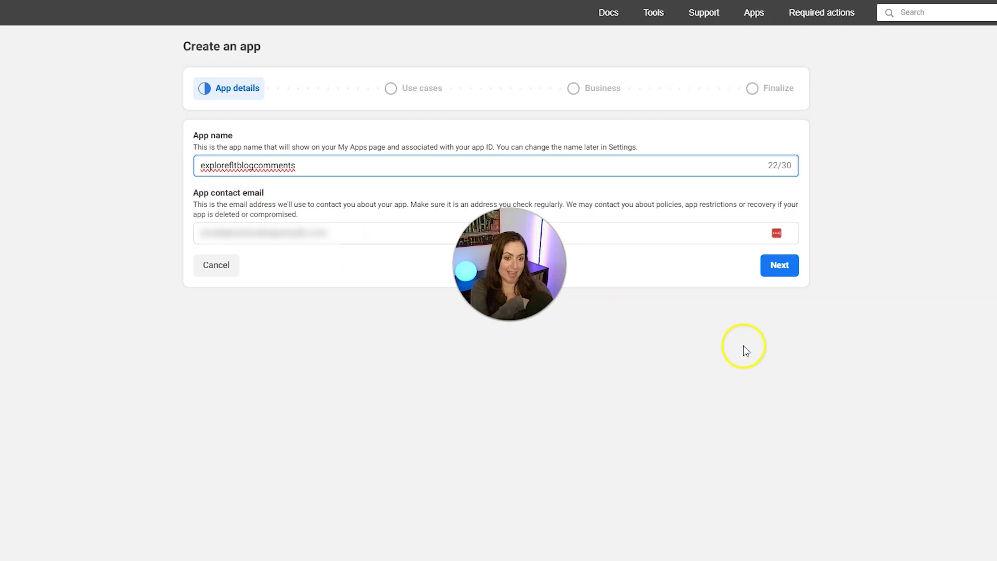
{"action": "key", "text": "Return"}
{"action": "left_click", "coordinate": [494, 461]}
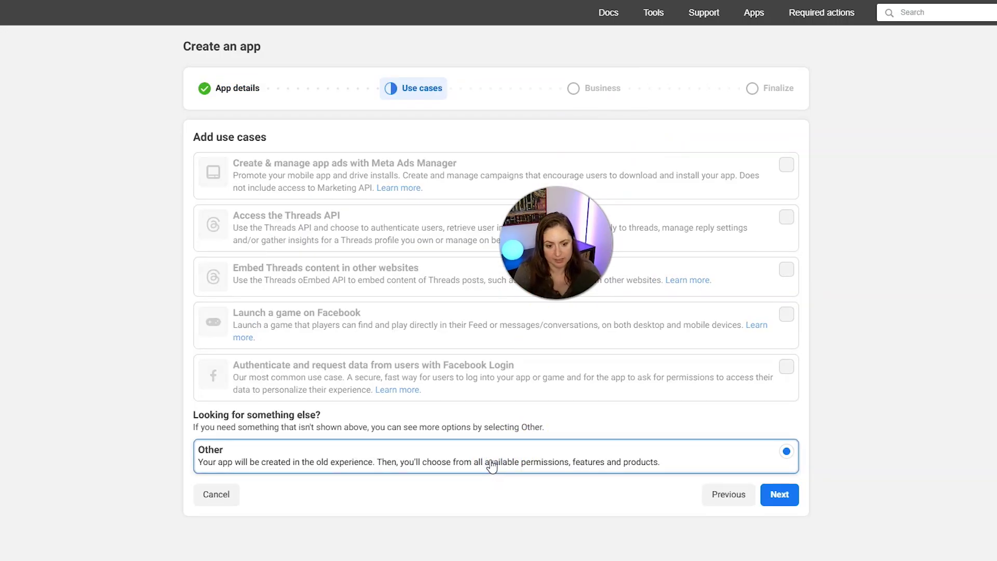
{"action": "left_click", "coordinate": [774, 498]}
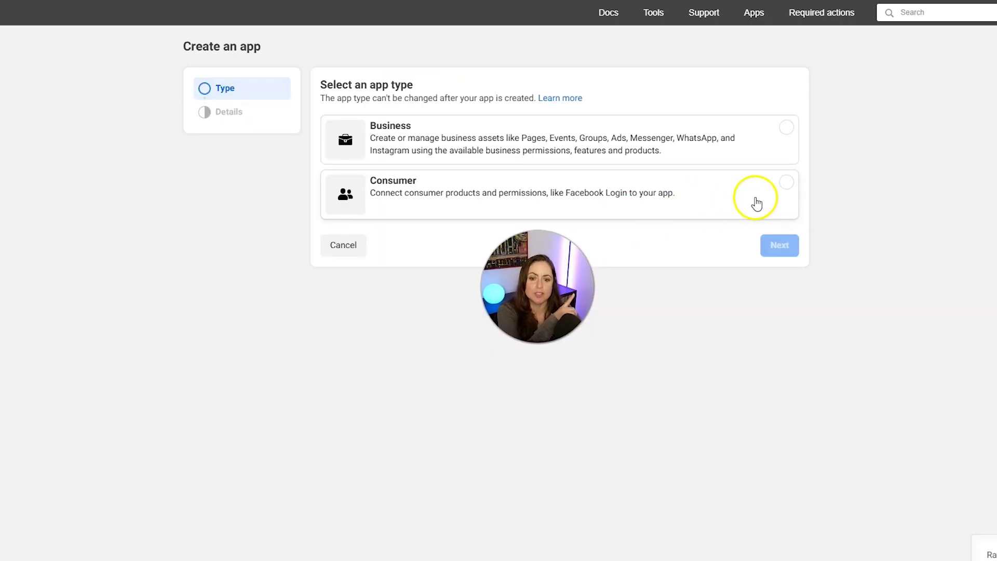
{"action": "left_click", "coordinate": [757, 204]}
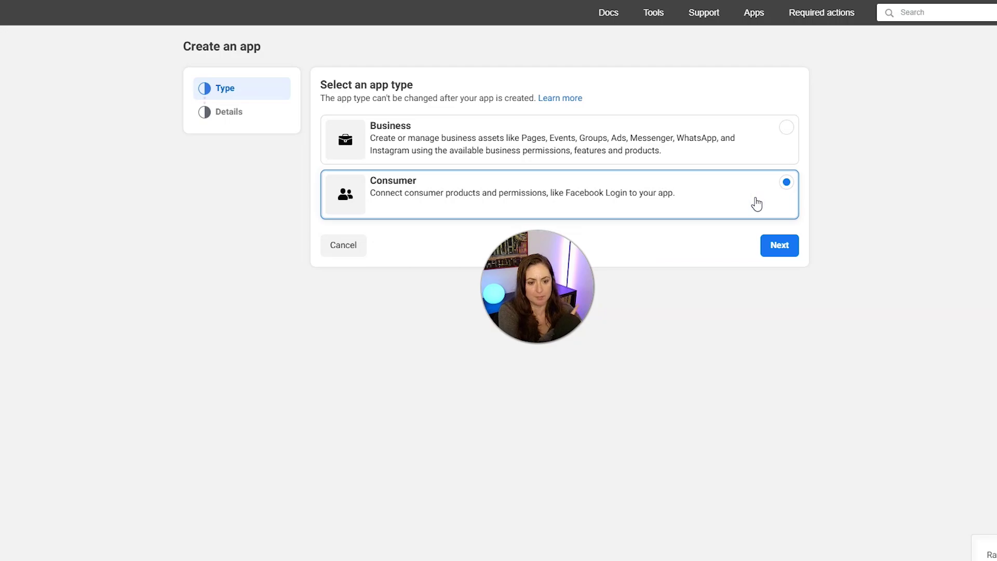
{"action": "left_click", "coordinate": [770, 242]}
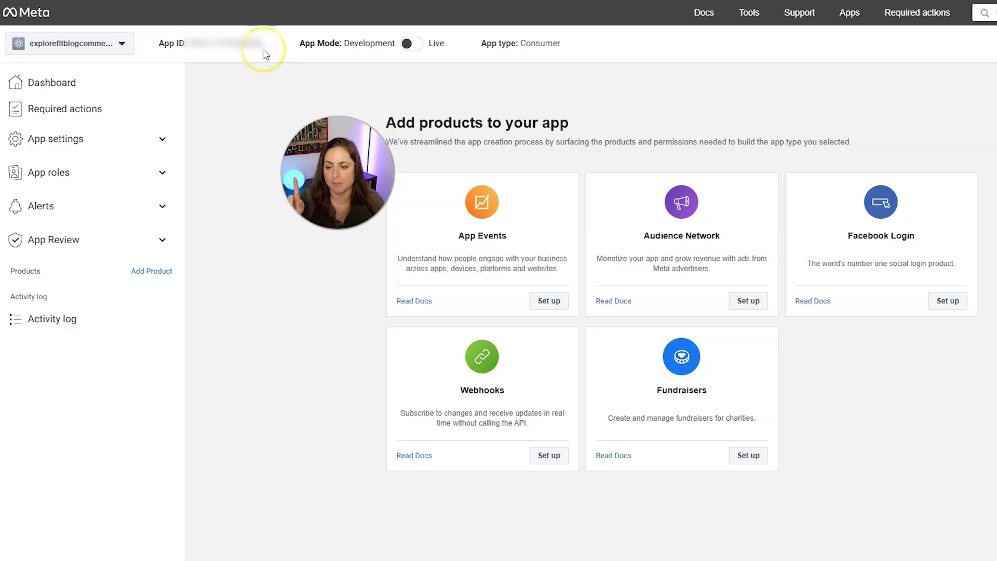
Step: Copy the explorefltblogcomments app's App ID from the top of its dashboard
{"action": "left_click", "coordinate": [234, 42]}
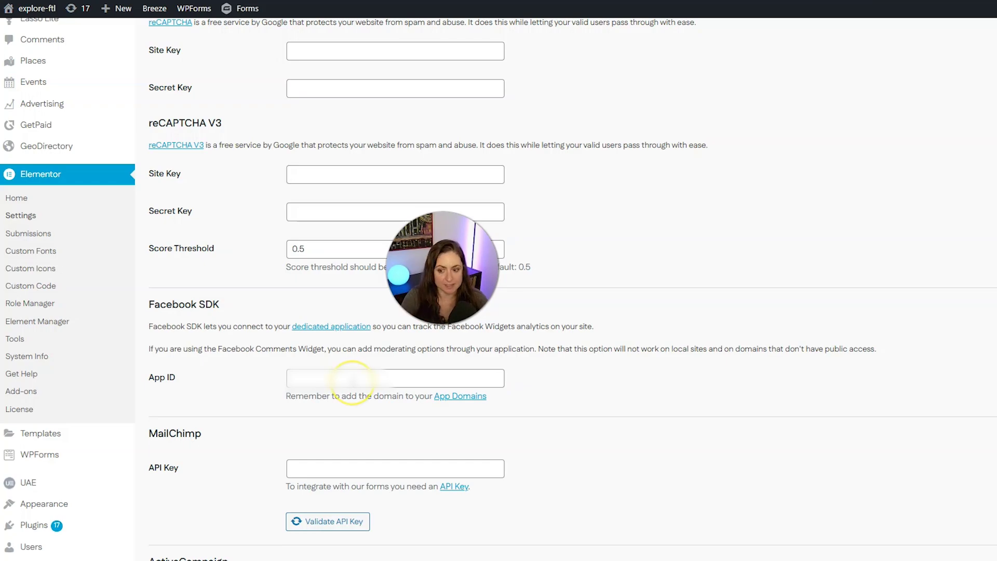
Step: Paste the copied App ID into Elementor's Facebook SDK App ID field
{"action": "key", "text": "ctrl+v"}
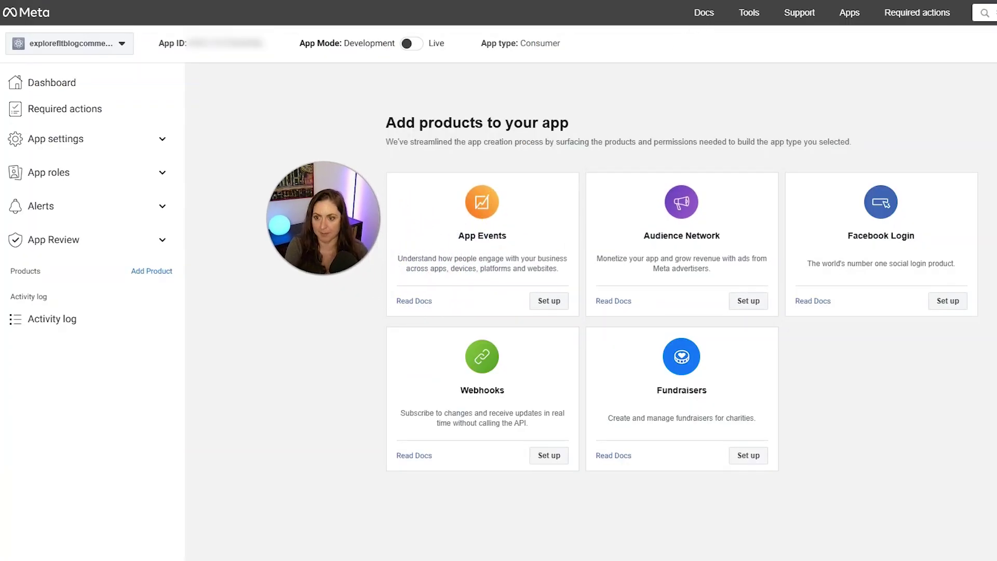
Step: Set explore-ftl.com as the app domain in the app's Basic settings
{"action": "left_click", "coordinate": [159, 141]}
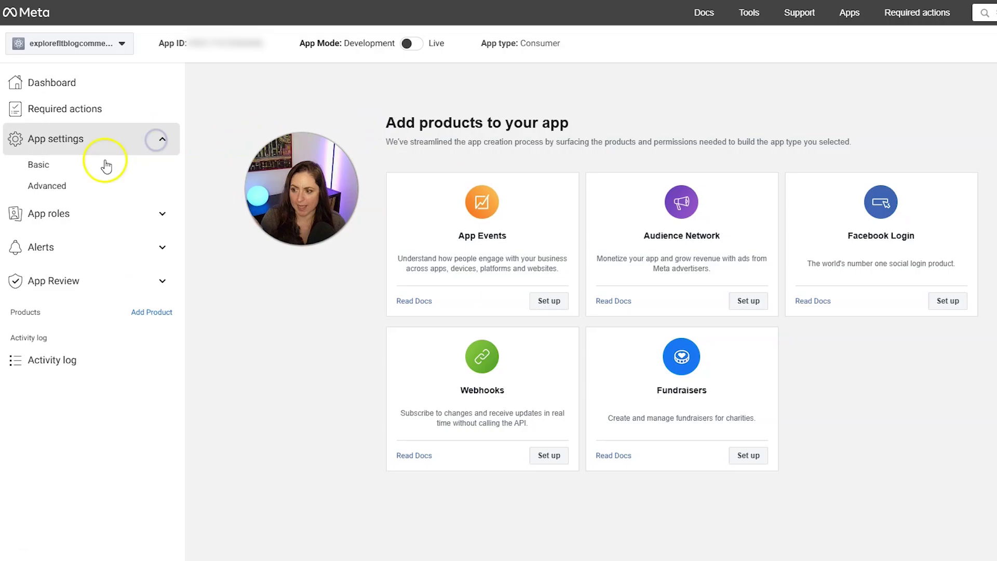
{"action": "left_click", "coordinate": [63, 167]}
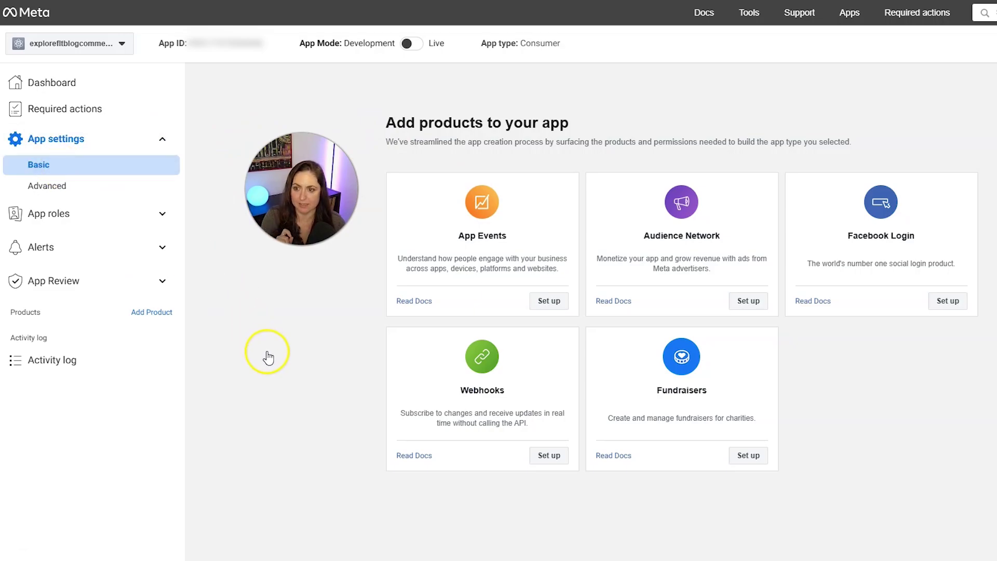
{"action": "left_click", "coordinate": [407, 226]}
{"action": "type", "text": "explore-ftl.com"}
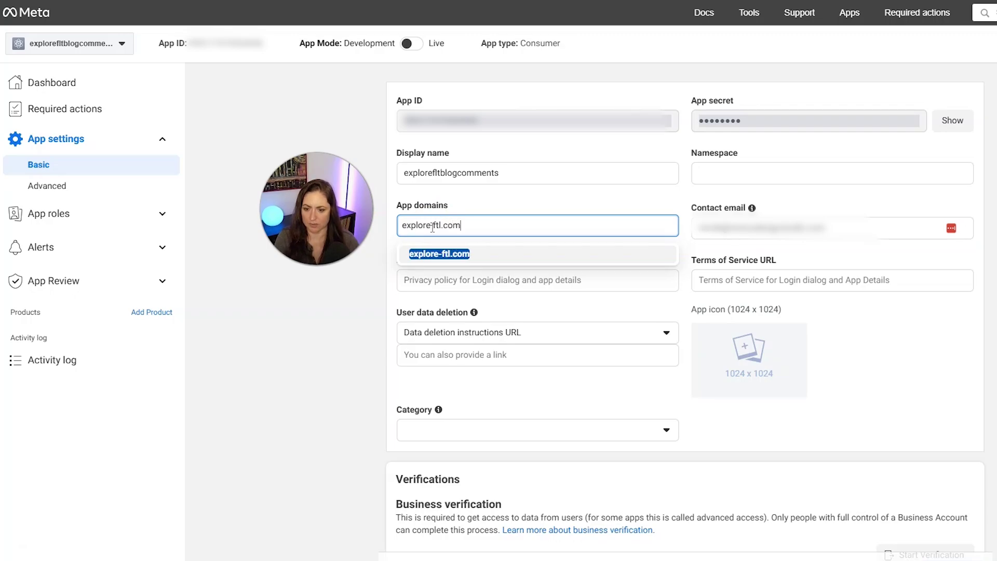
{"action": "left_click", "coordinate": [439, 254]}
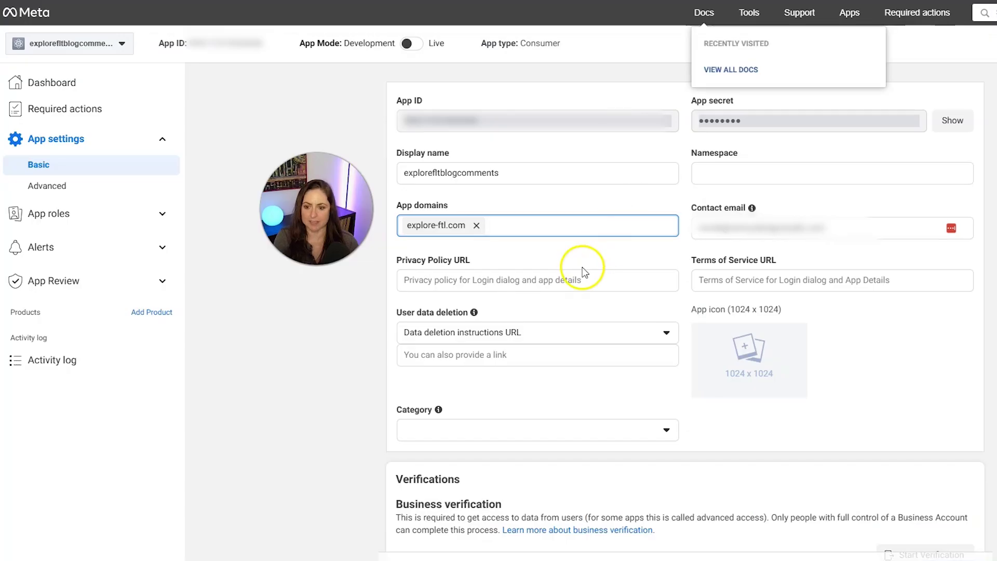
Step: Paste the Privacy Policy URL, add the data deletion link, and save the basic settings
{"action": "left_click", "coordinate": [557, 276]}
{"action": "key", "text": "ctrl+v"}
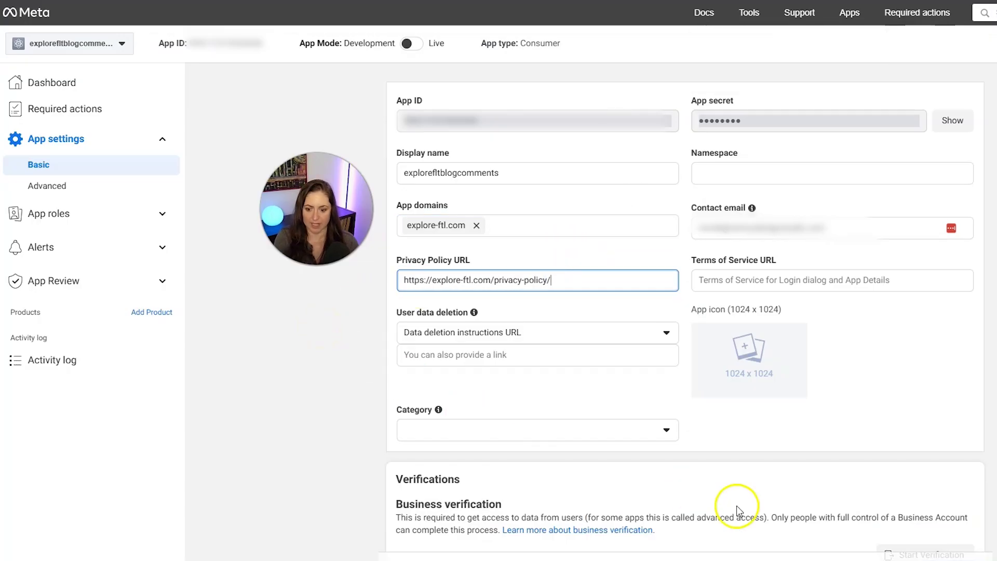
{"action": "left_click", "coordinate": [372, 376]}
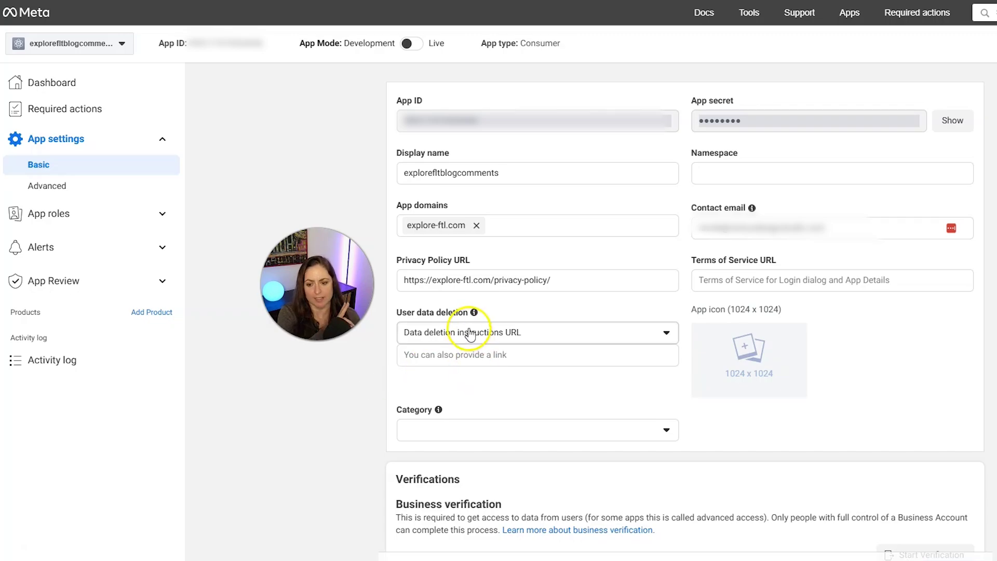
{"action": "mouse_move", "coordinate": [474, 313]}
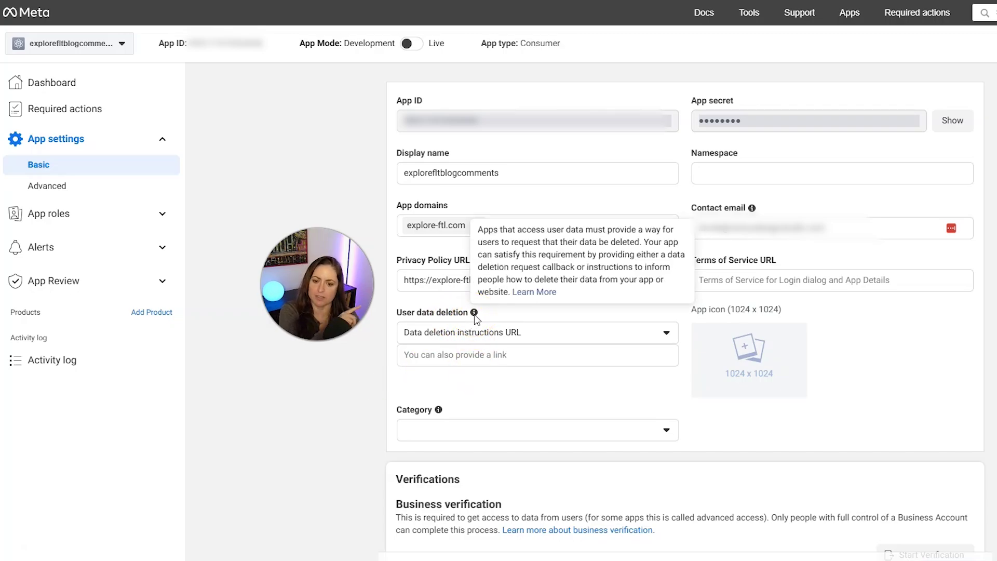
{"action": "left_click", "coordinate": [427, 364]}
{"action": "left_click", "coordinate": [427, 364]}
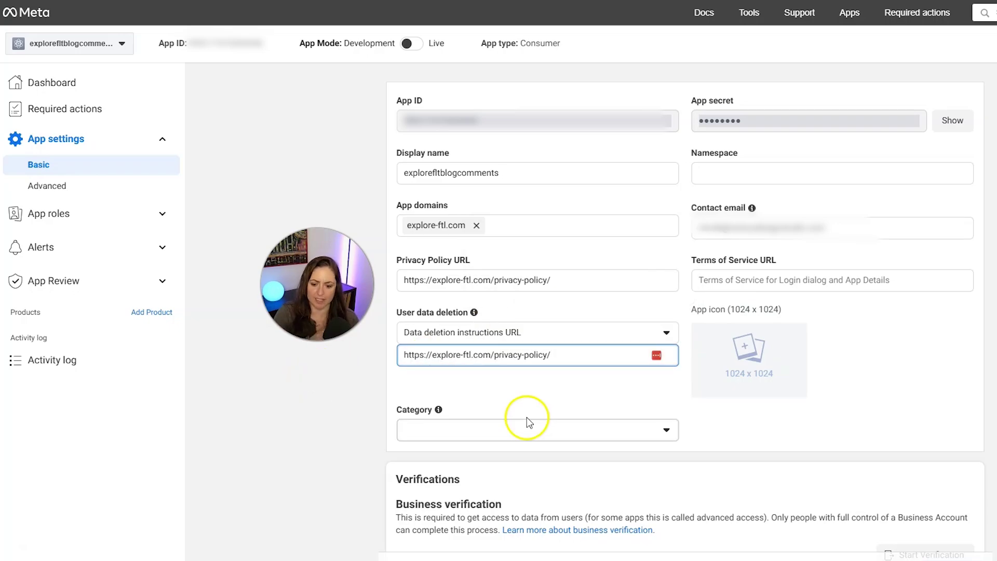
{"action": "scroll", "coordinate": [897, 476], "scroll_direction": "down", "scroll_amount": 1}
{"action": "left_click", "coordinate": [935, 540]}
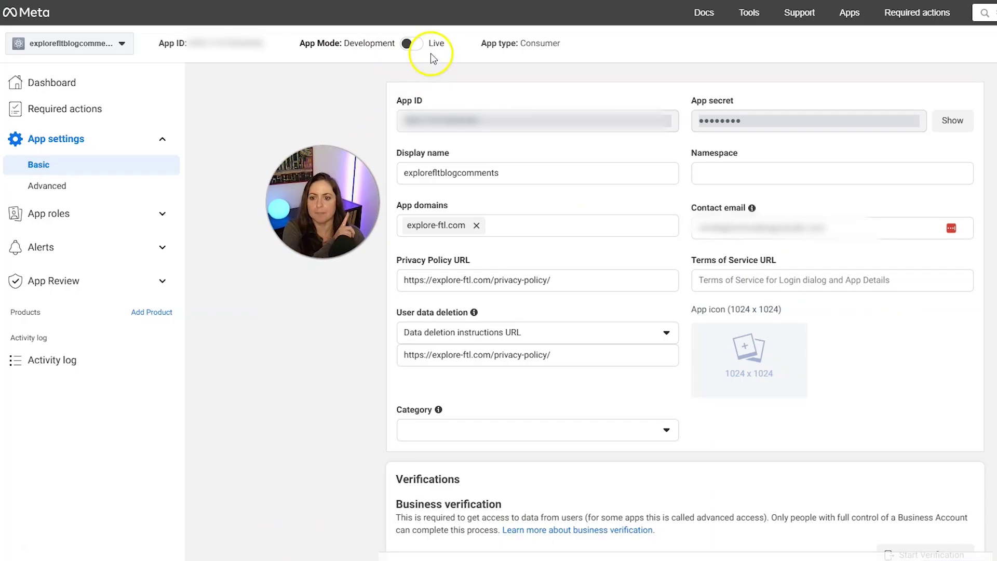
{"action": "mouse_move", "coordinate": [414, 45]}
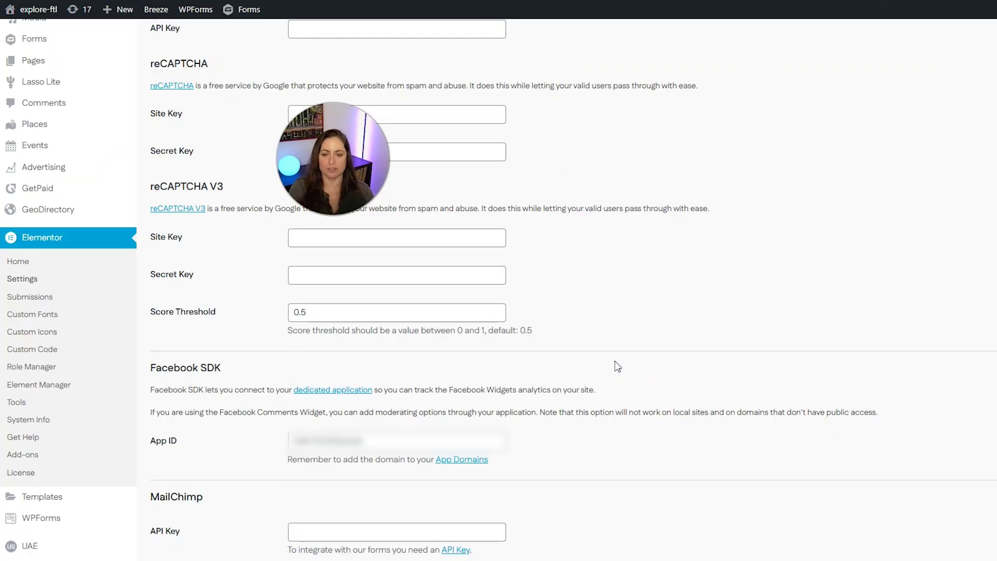
Step: Save the Facebook App ID integration settings and open the Single Post template in Elementor
{"action": "scroll", "coordinate": [616, 363], "scroll_direction": "down", "scroll_amount": 10}
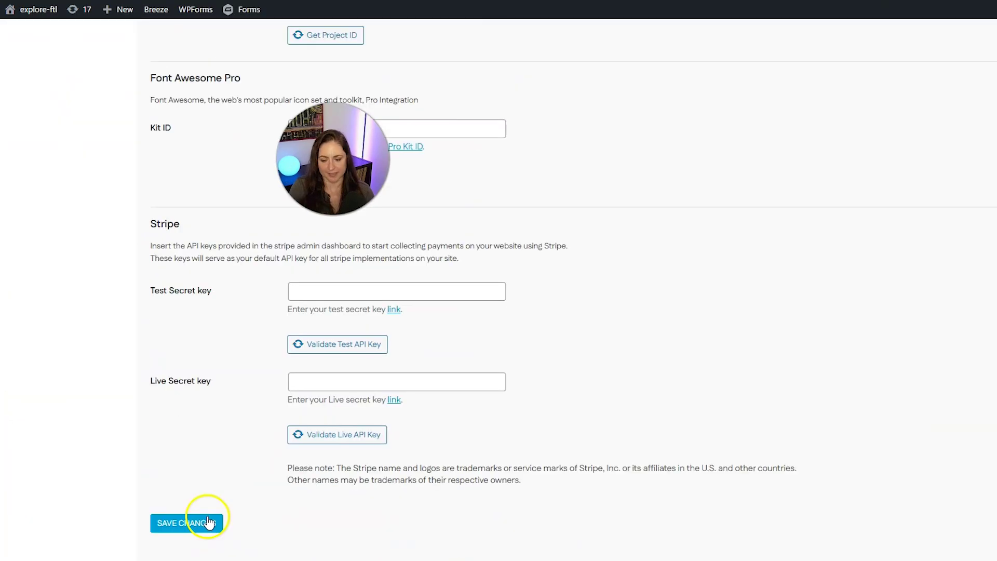
{"action": "left_click", "coordinate": [208, 522]}
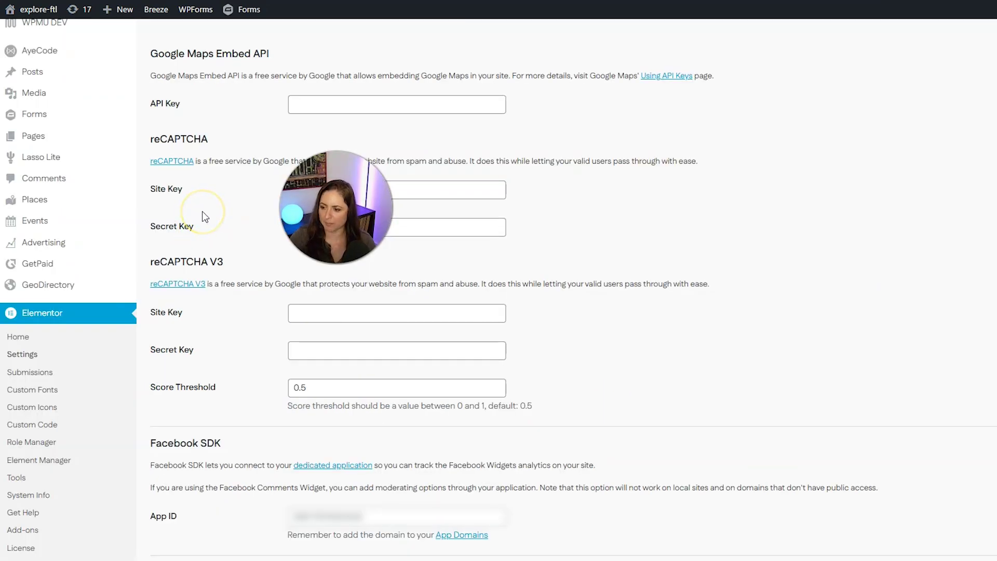
{"action": "scroll", "coordinate": [136, 326], "scroll_direction": "down", "scroll_amount": 5}
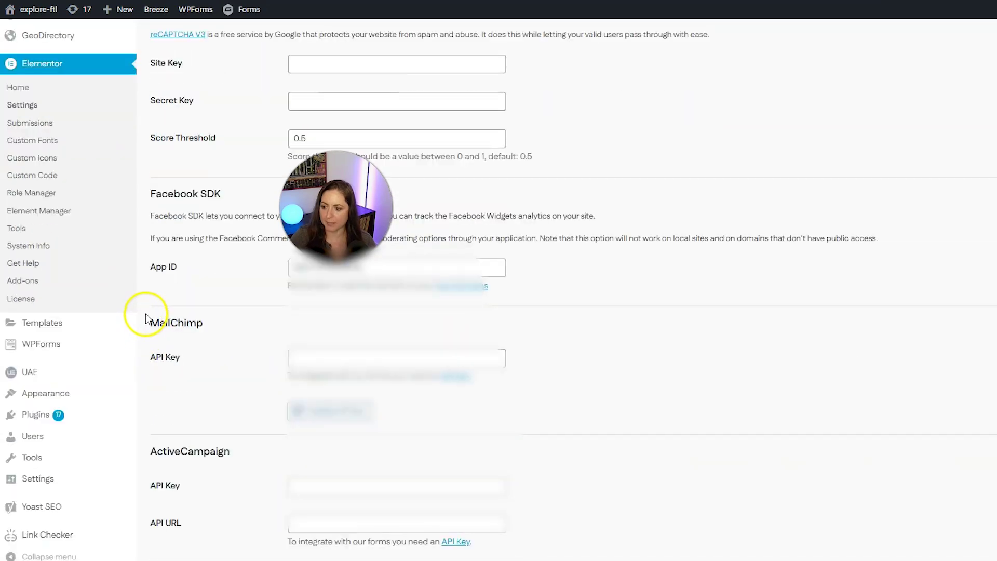
{"action": "mouse_move", "coordinate": [77, 328]}
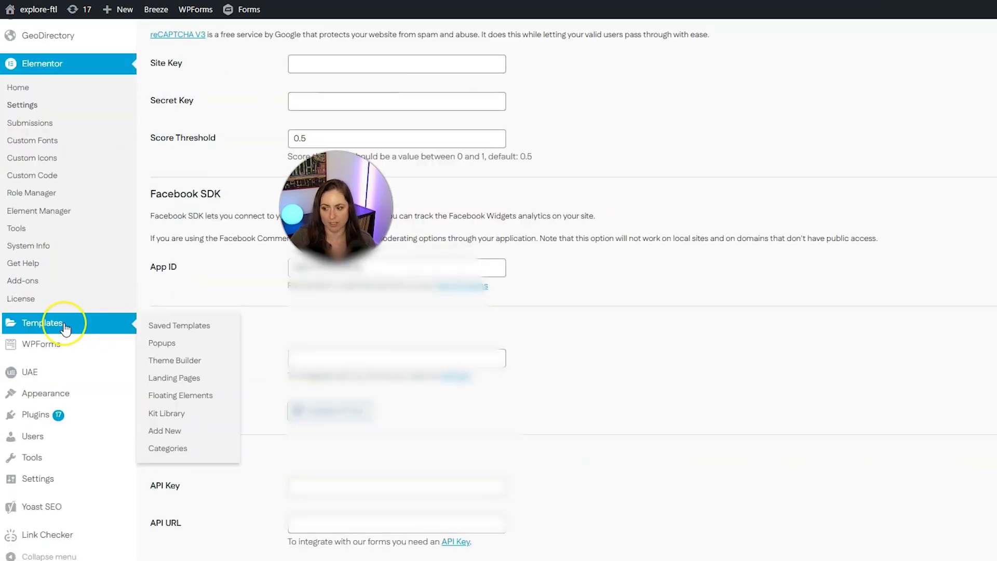
{"action": "left_click", "coordinate": [167, 366]}
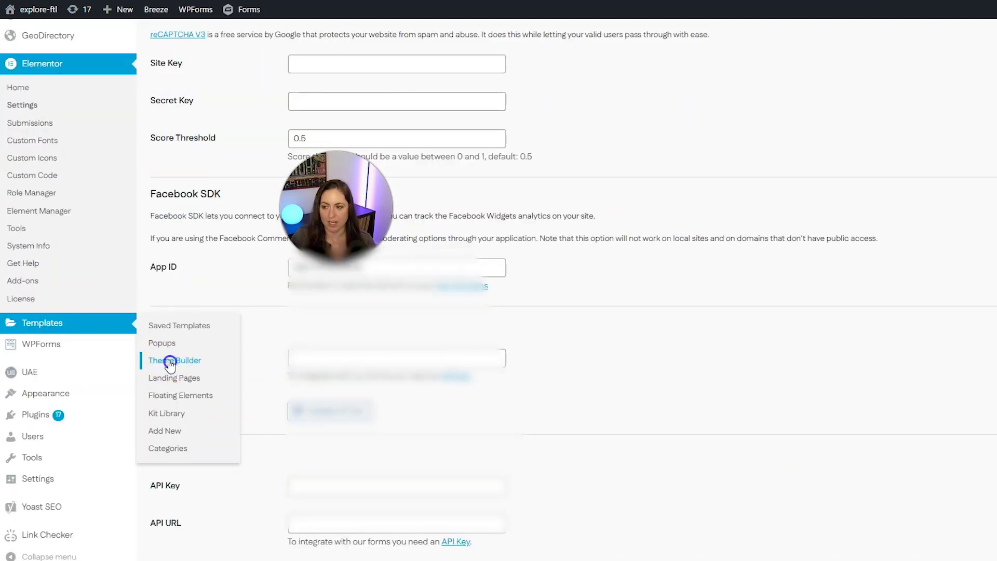
{"action": "left_click", "coordinate": [99, 277]}
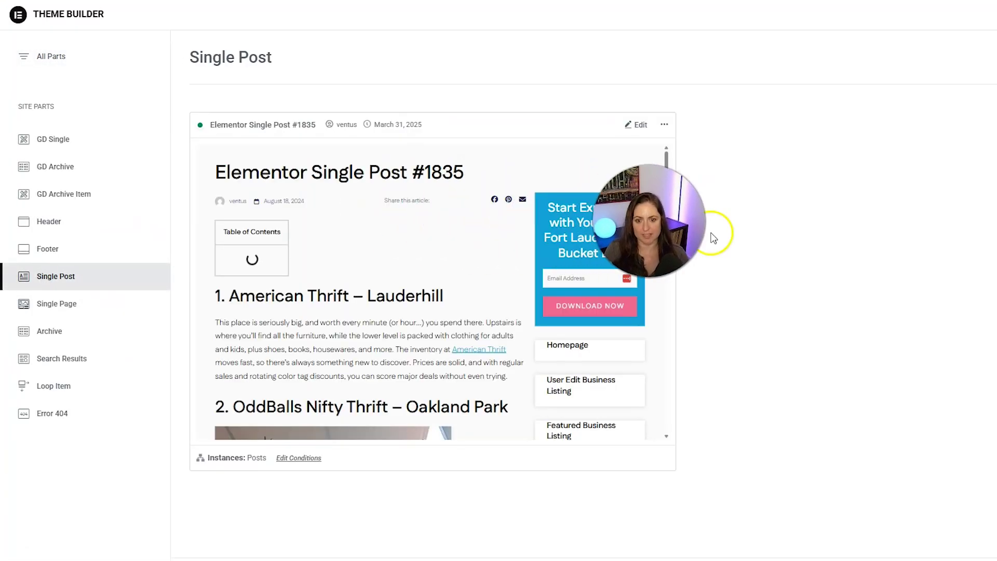
{"action": "left_click", "coordinate": [631, 129]}
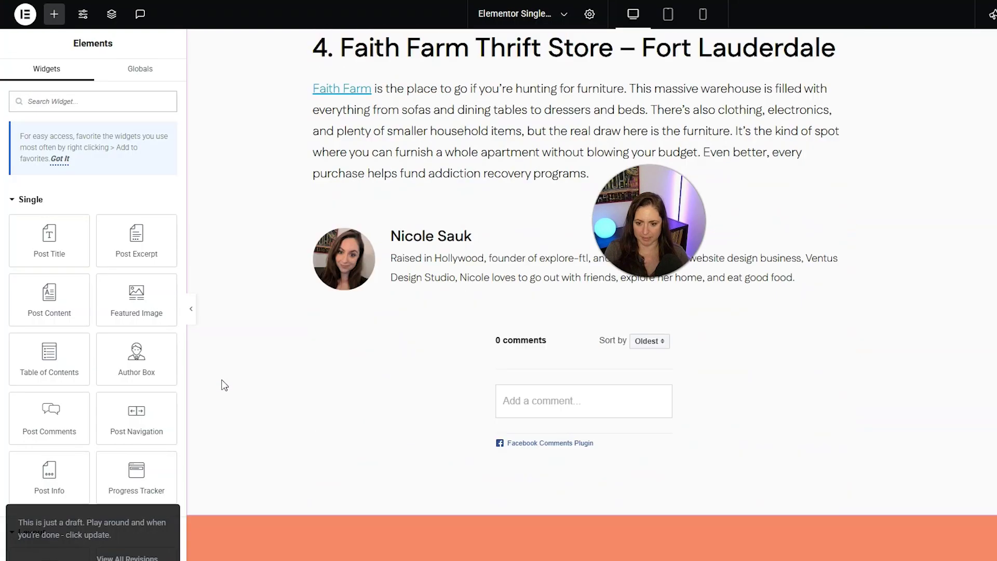
Step: Set the Facebook Comments widget's width to Full Width (100%) and publish the template
{"action": "left_click", "coordinate": [642, 319]}
{"action": "scroll", "coordinate": [642, 319], "scroll_direction": "up", "scroll_amount": 1}
{"action": "left_click", "coordinate": [667, 305]}
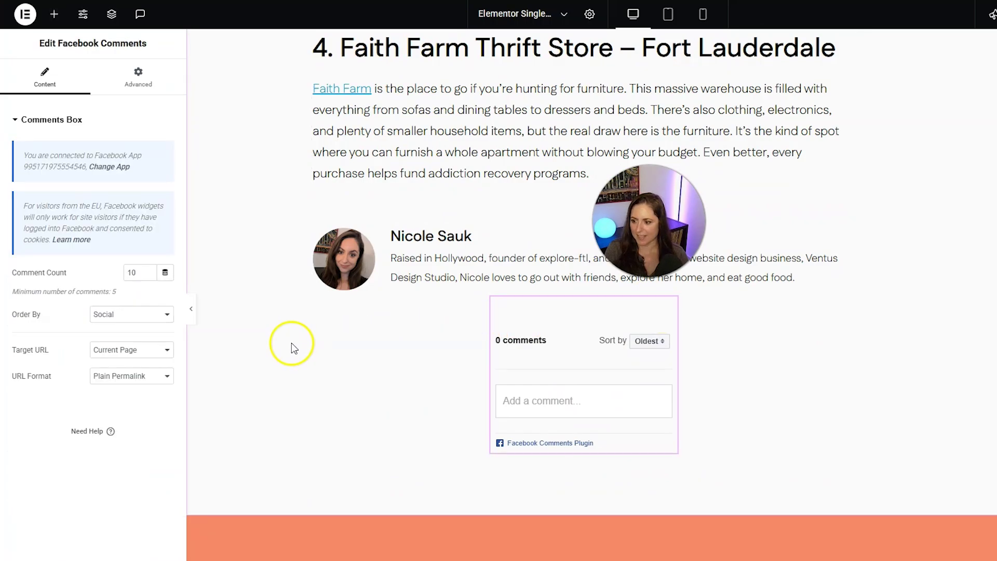
{"action": "left_click", "coordinate": [153, 85]}
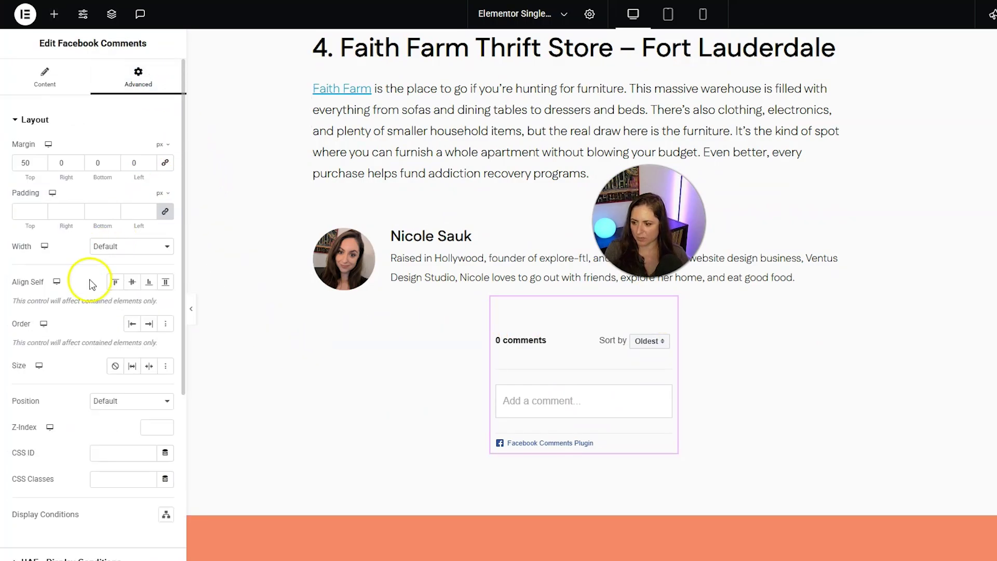
{"action": "left_click", "coordinate": [112, 247]}
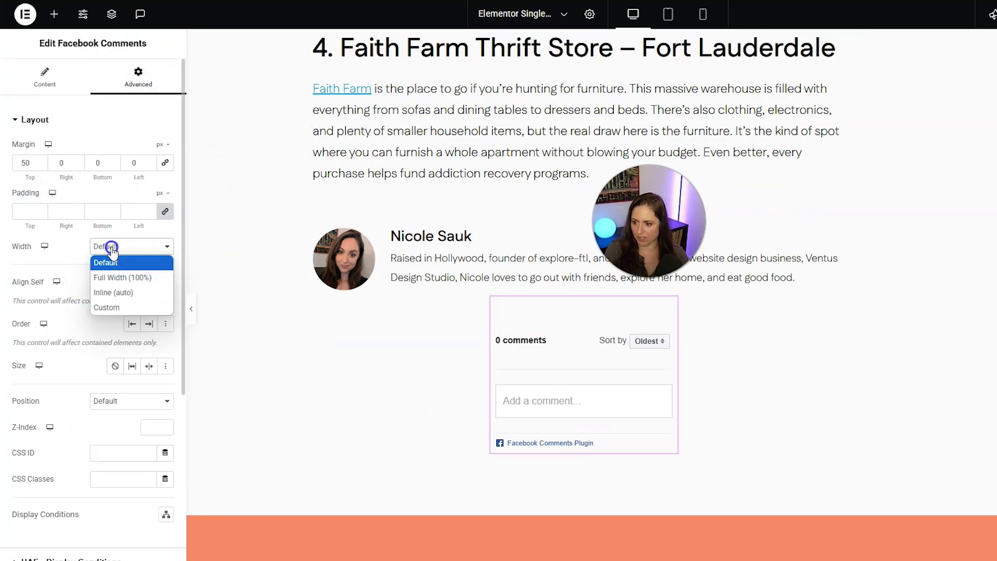
{"action": "left_click", "coordinate": [130, 283]}
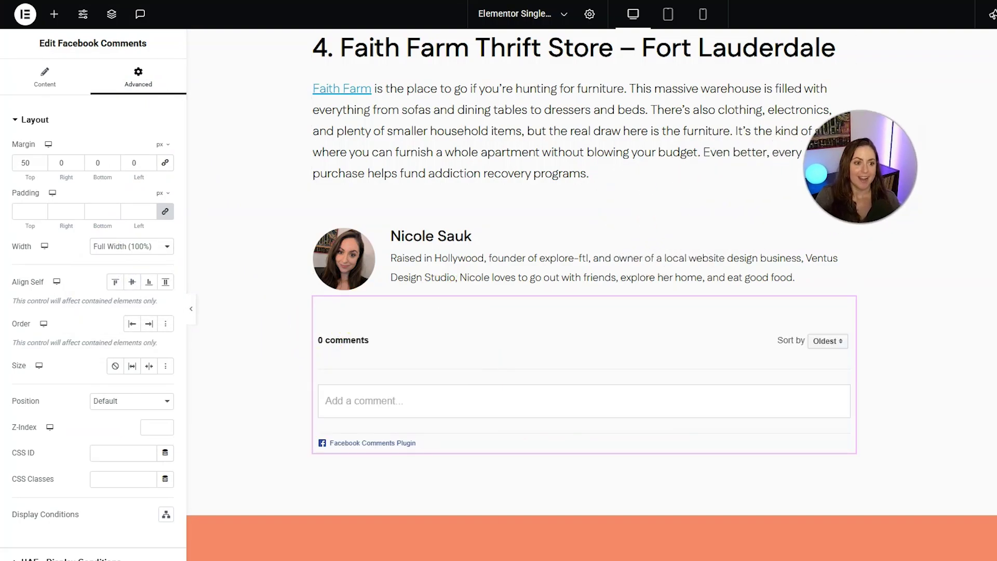
{"action": "left_click", "coordinate": [958, 13]}
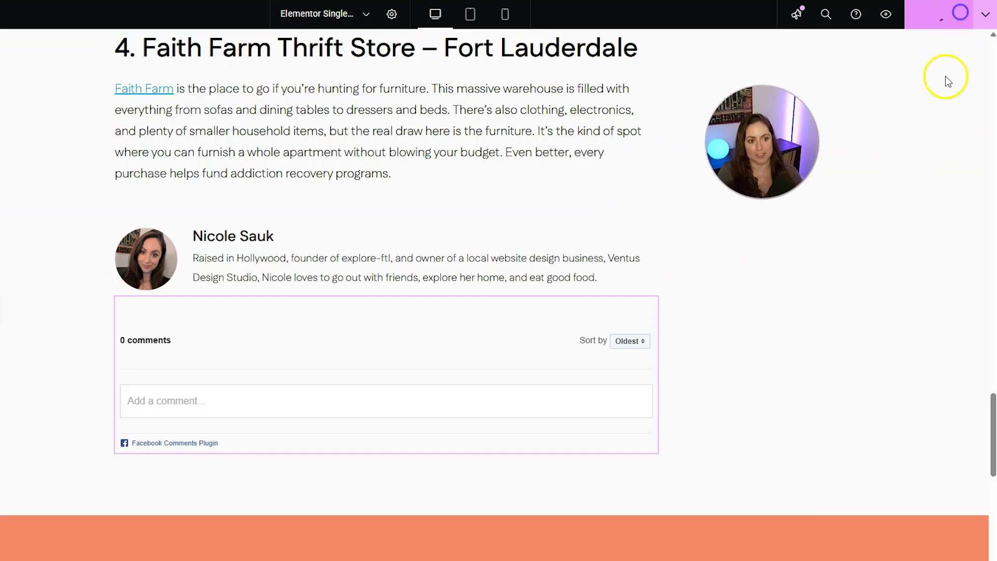
Step: View the published Single Post template on the live site
{"action": "left_click", "coordinate": [985, 14]}
{"action": "left_click", "coordinate": [919, 139]}
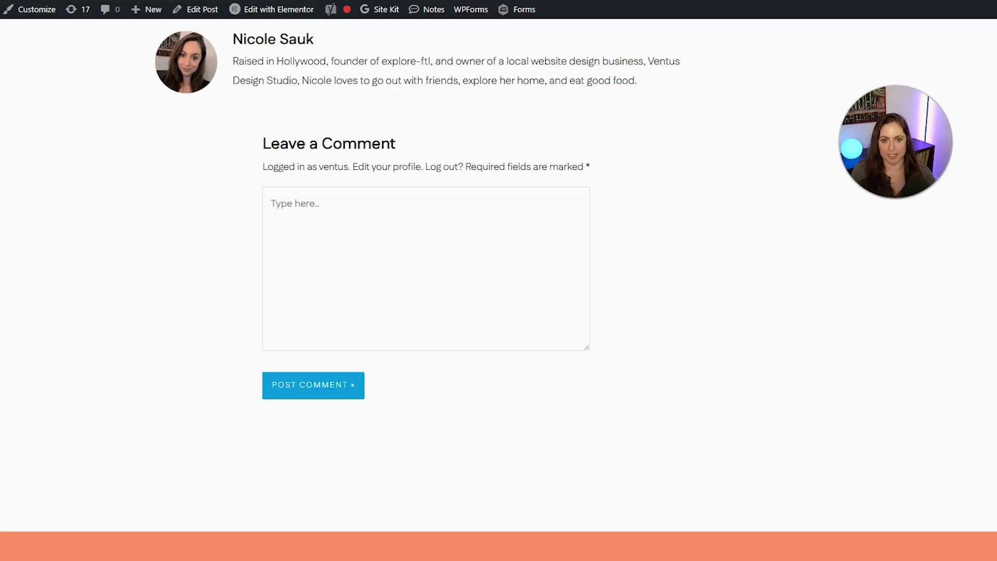
{"action": "left_click", "coordinate": [642, 197]}
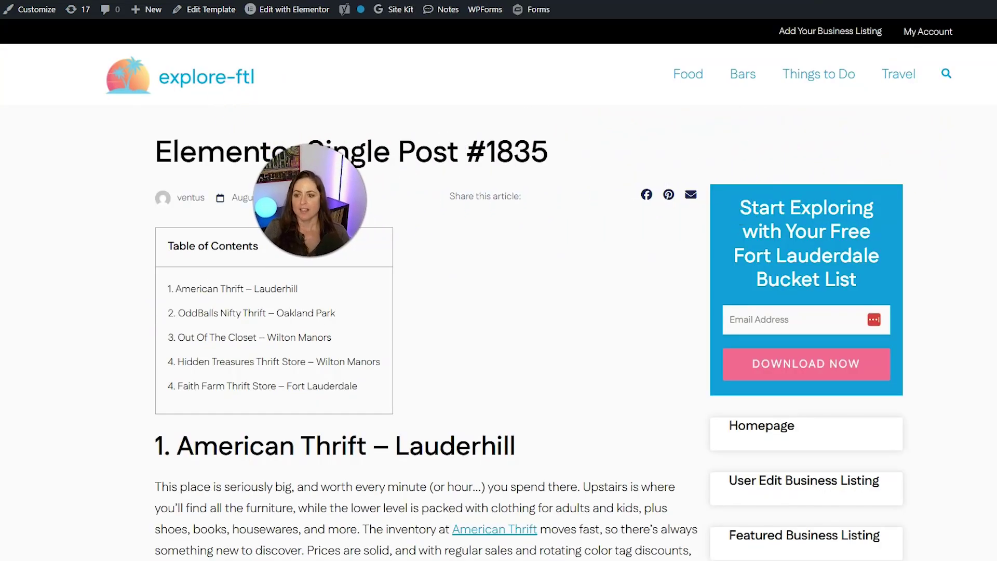
Step: Open the Top 5 Hidden Gem Thrift Stores post from the homepage and scroll to its comments
{"action": "left_click", "coordinate": [246, 83]}
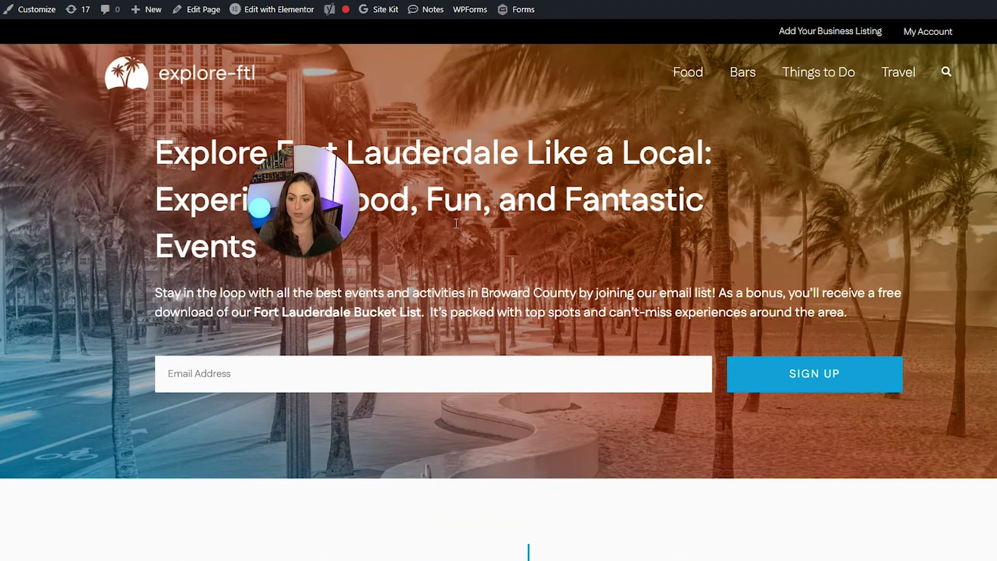
{"action": "scroll", "coordinate": [456, 224], "scroll_direction": "down", "scroll_amount": 5}
{"action": "scroll", "coordinate": [416, 294], "scroll_direction": "down", "scroll_amount": 3}
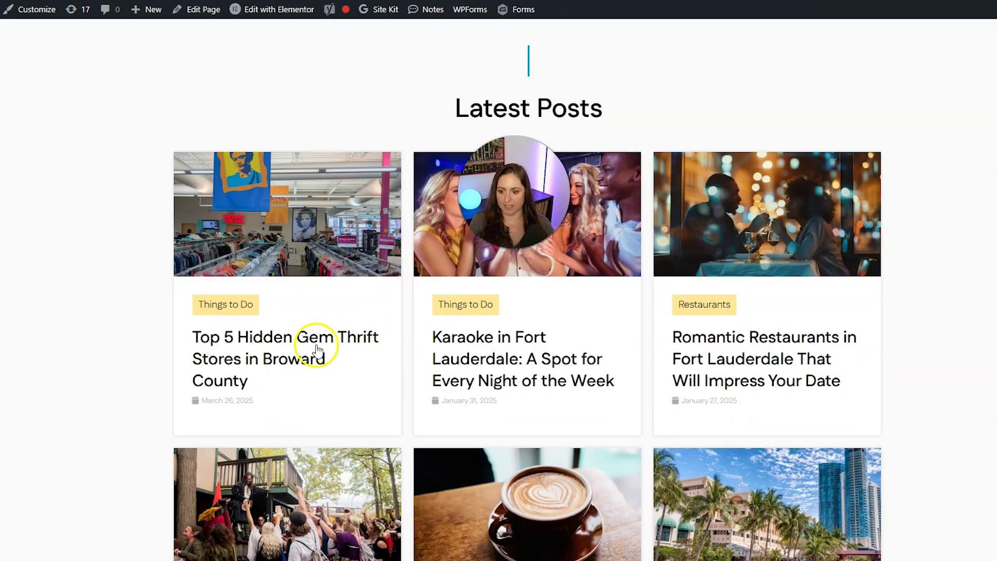
{"action": "left_click", "coordinate": [306, 355]}
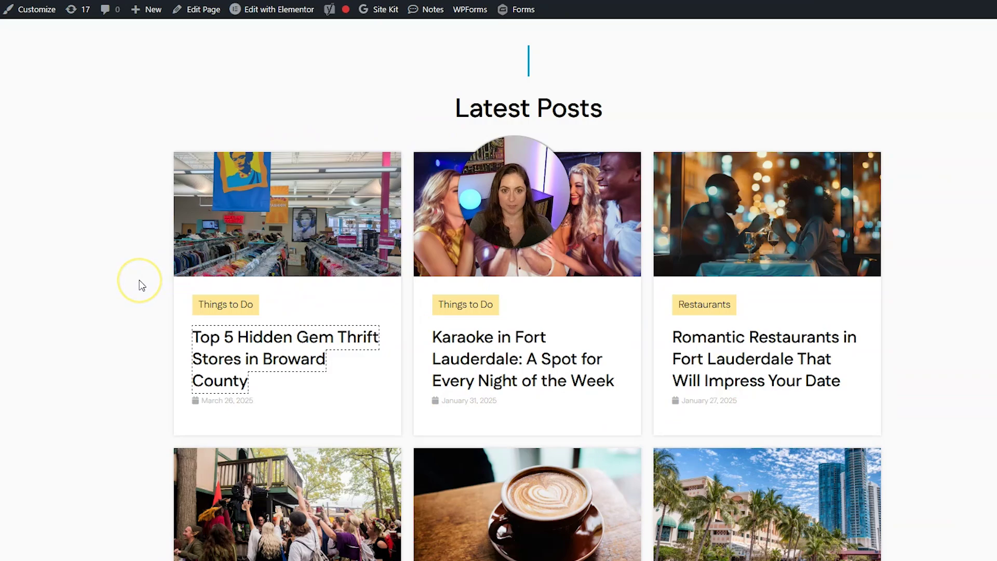
{"action": "scroll", "coordinate": [141, 285], "scroll_direction": "down", "scroll_amount": 15}
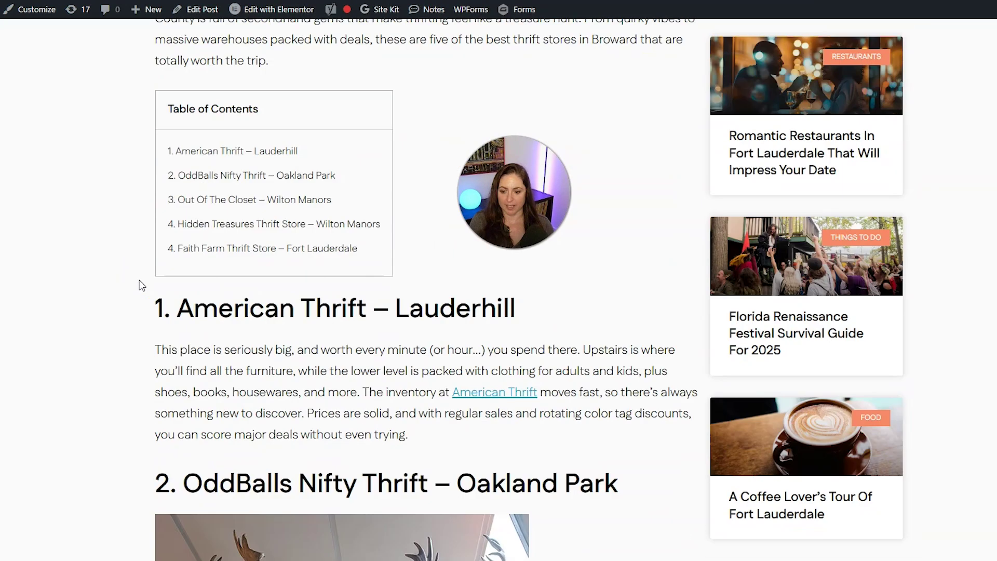
{"action": "scroll", "coordinate": [141, 285], "scroll_direction": "down", "scroll_amount": 15}
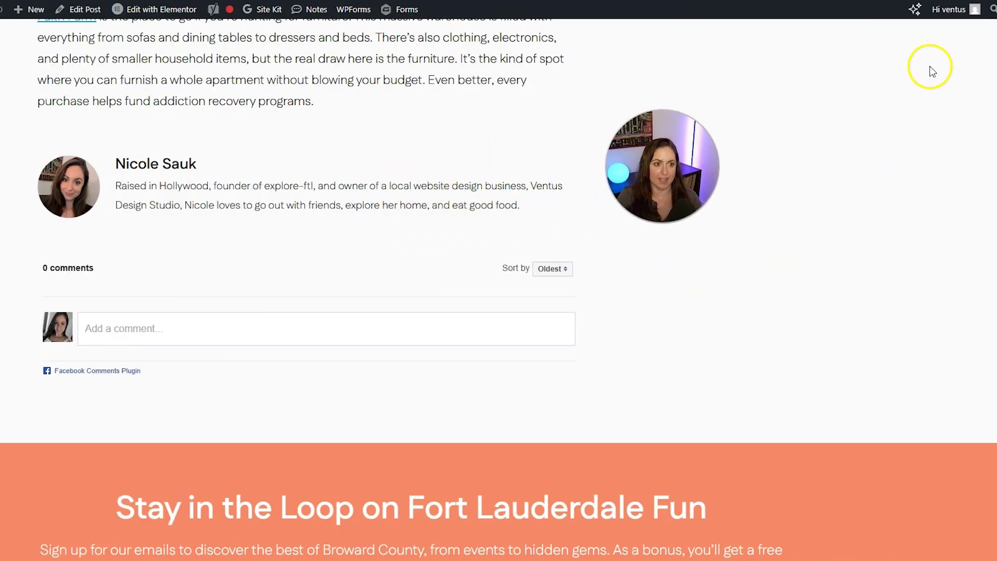
Step: Log out, reopen the Top 5 Hidden Gem Thrift Stores post and scroll to its comment form
{"action": "mouse_move", "coordinate": [946, 16]}
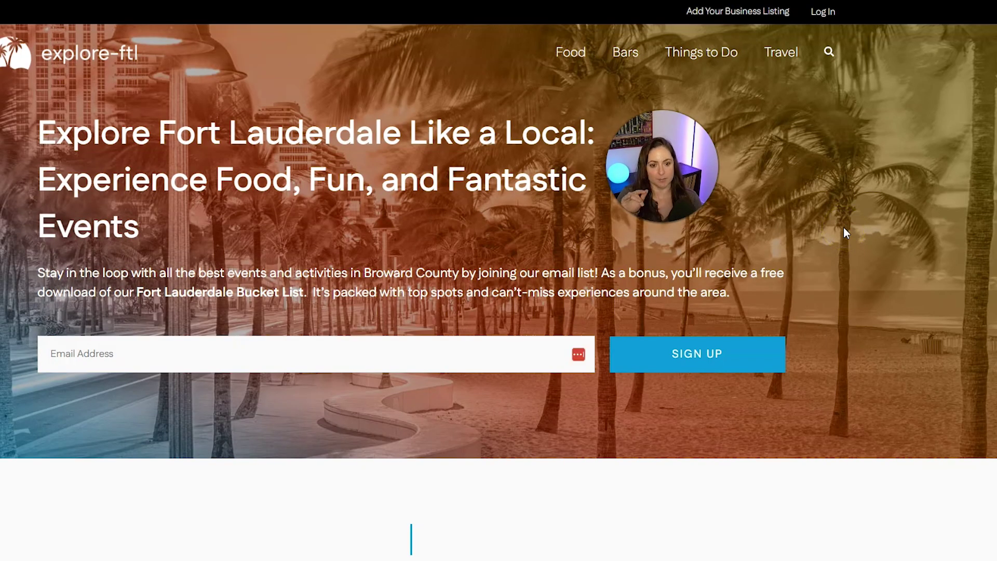
{"action": "scroll", "coordinate": [719, 246], "scroll_direction": "down", "scroll_amount": 5}
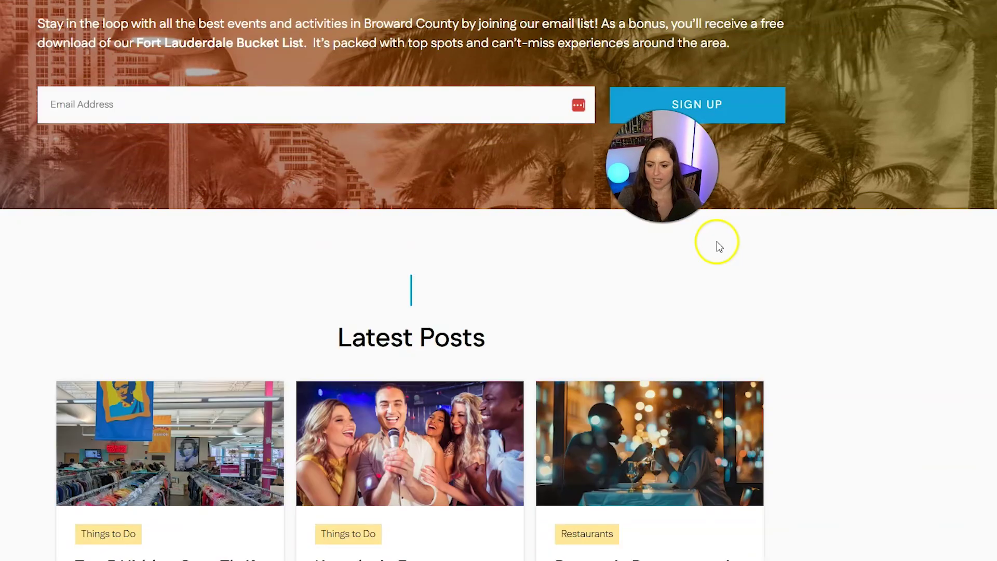
{"action": "scroll", "coordinate": [571, 291], "scroll_direction": "down", "scroll_amount": 3}
{"action": "left_click", "coordinate": [105, 455]}
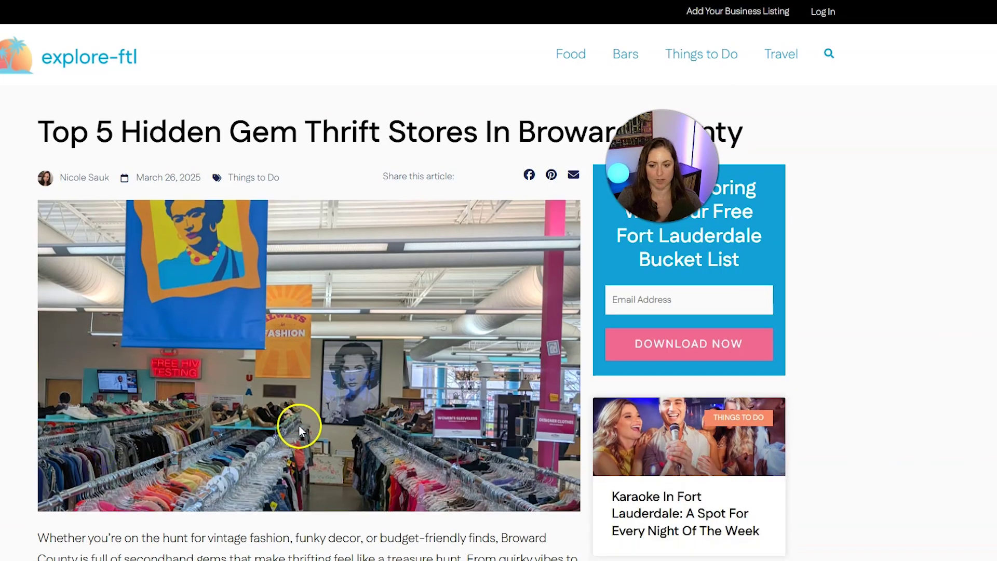
{"action": "scroll", "coordinate": [327, 355], "scroll_direction": "down", "scroll_amount": 20}
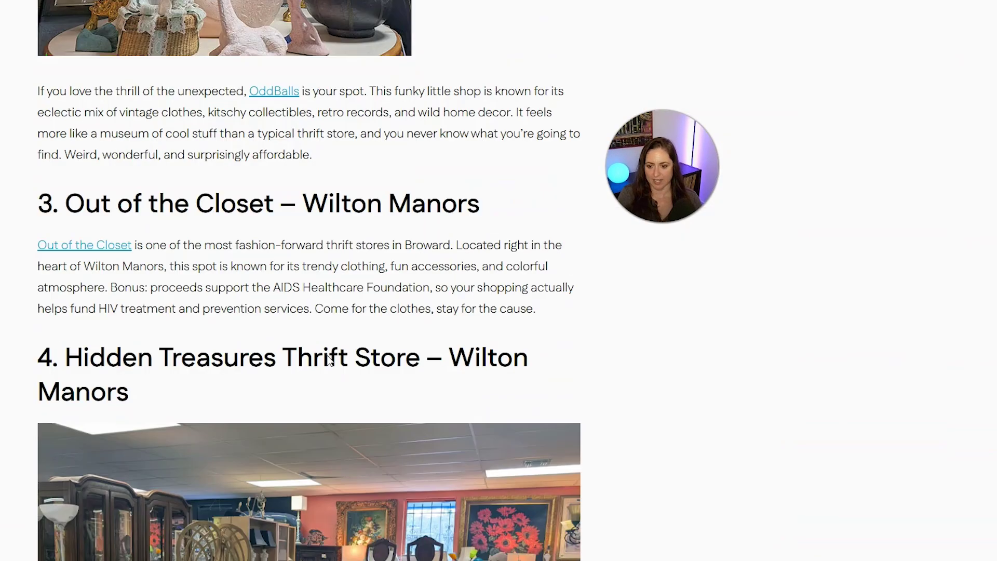
{"action": "scroll", "coordinate": [327, 355], "scroll_direction": "down", "scroll_amount": 8}
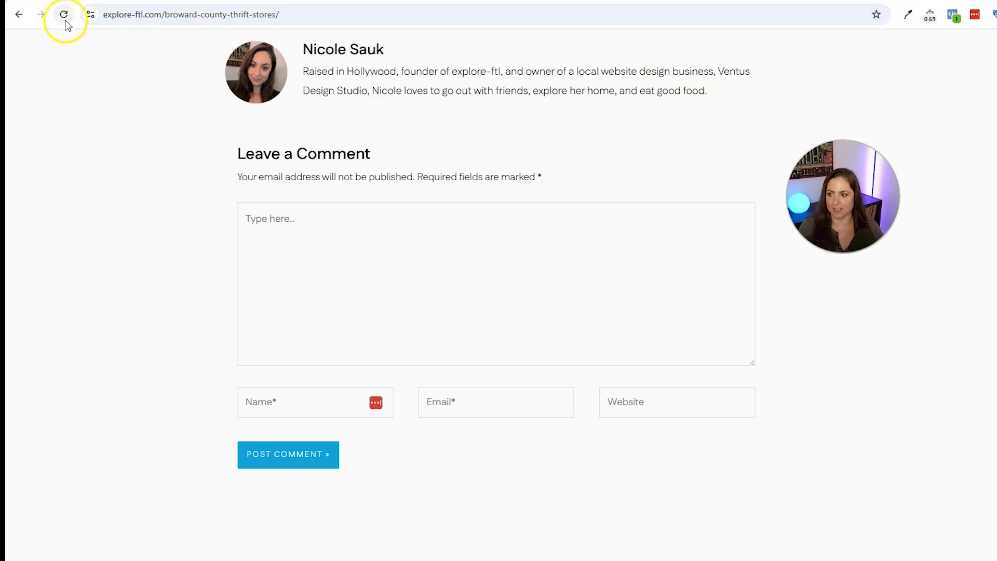
Step: Reload the thrift stores post to check the comments area below the author box
{"action": "left_click", "coordinate": [65, 19]}
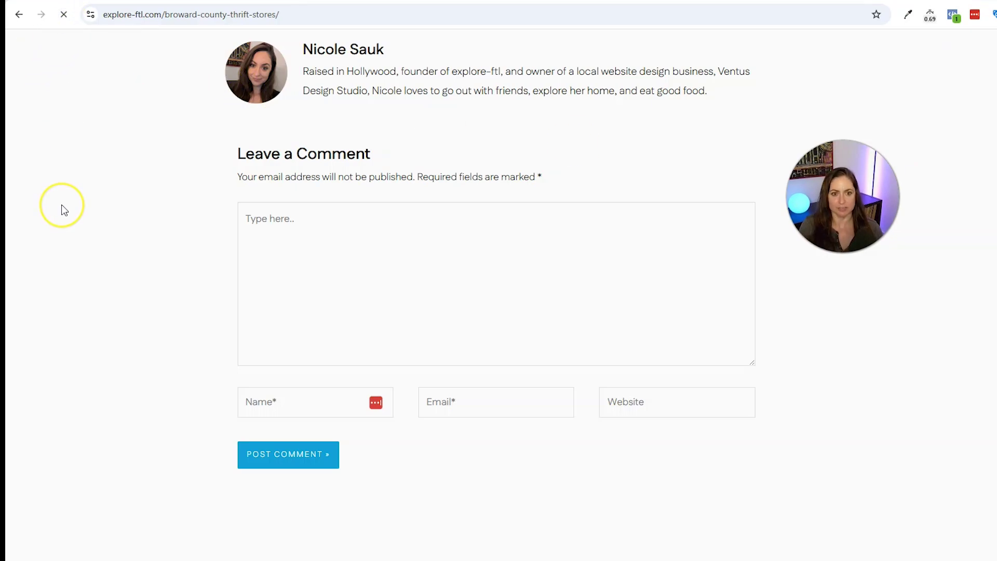